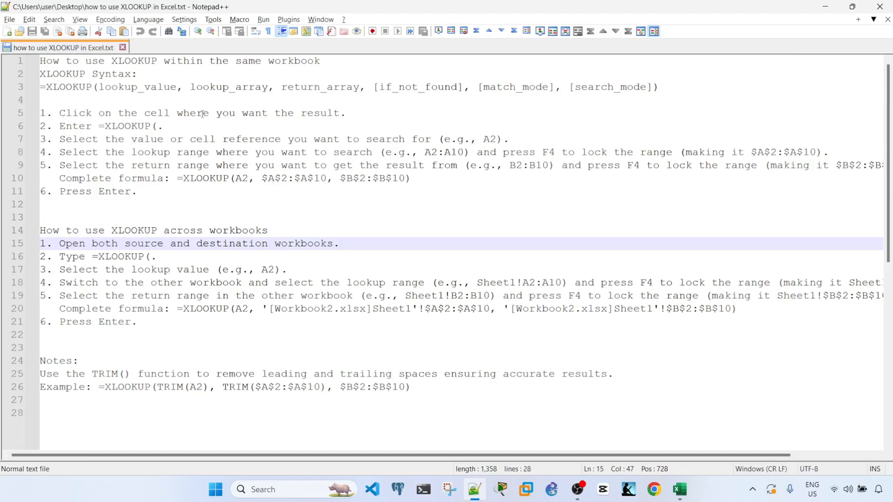
- Review the XLOOKUP syntax line in the notes, going through its required arguments and the optional bracketed ones
click(45, 86)
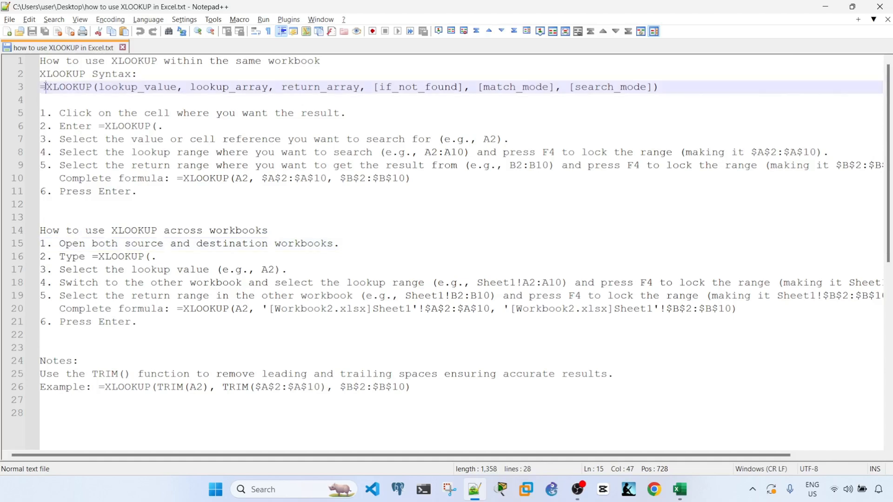
key(End)
shift+click(95, 91)
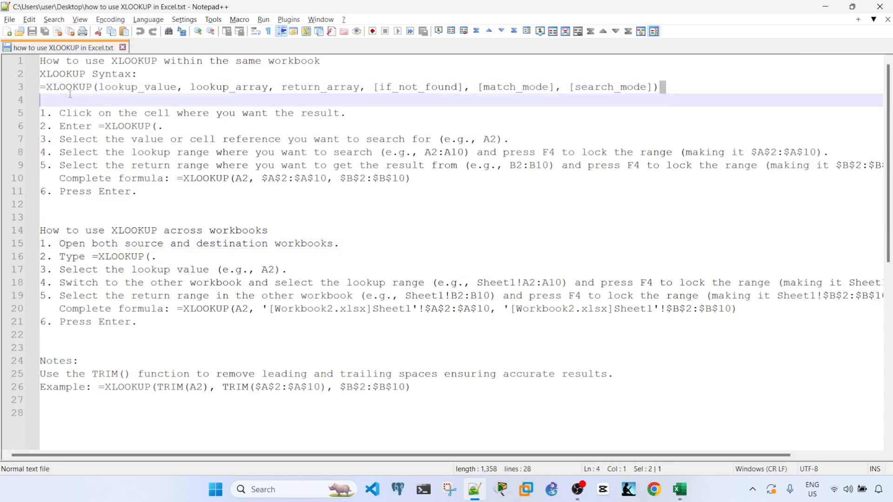
double_click(143, 90)
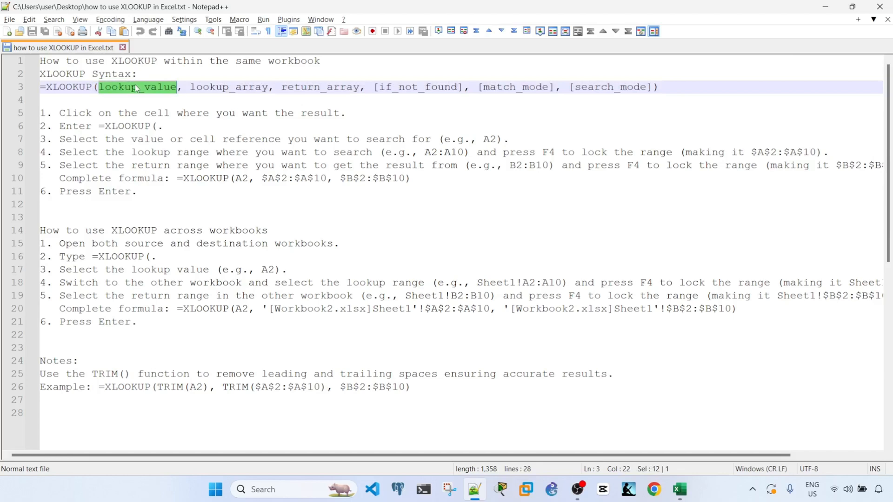
click(189, 89)
double_click(214, 89)
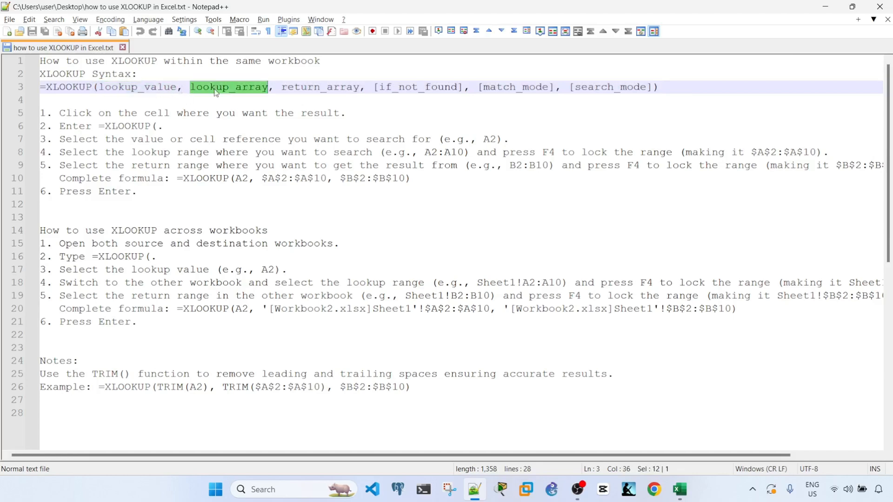
click(274, 87)
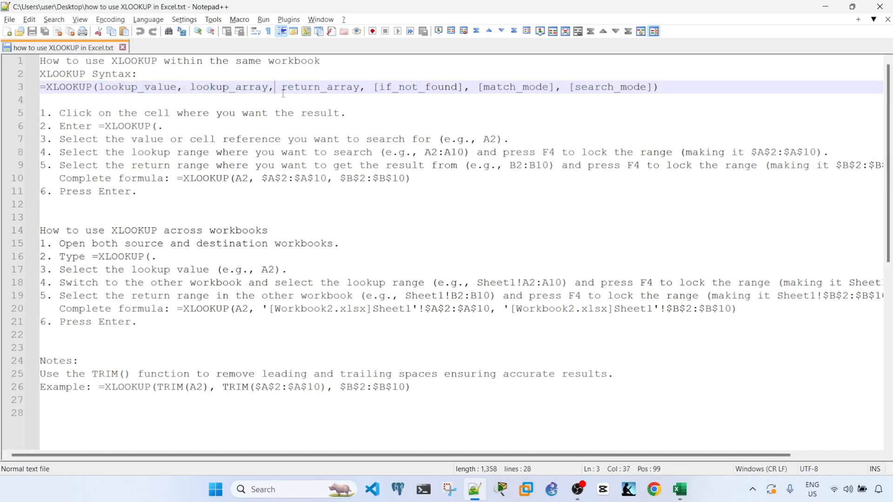
double_click(317, 89)
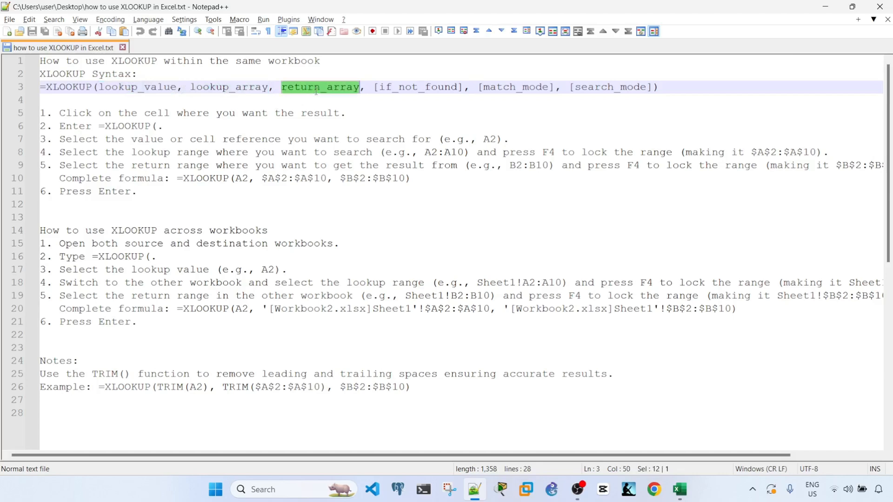
click(362, 88)
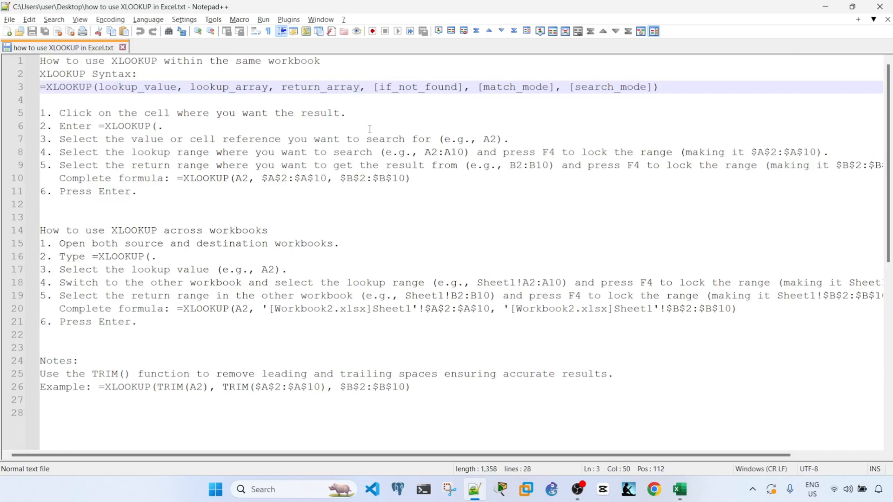
text())
key(BackSpace)
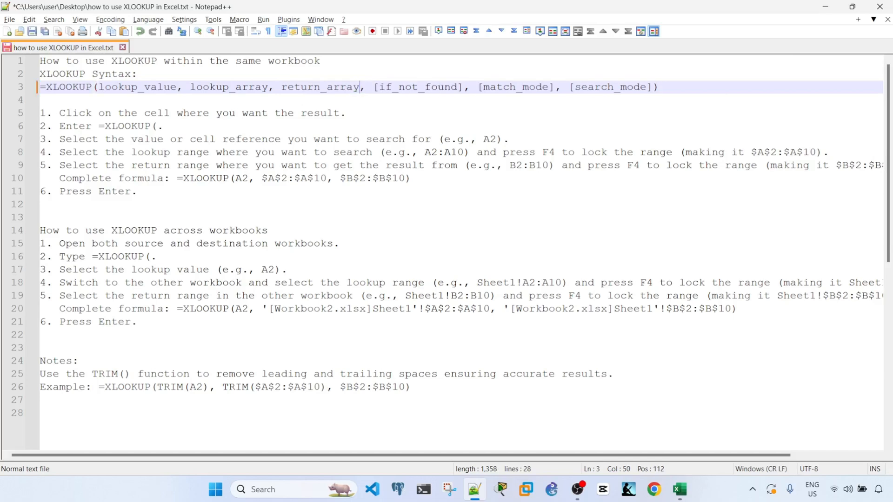
double_click(325, 87)
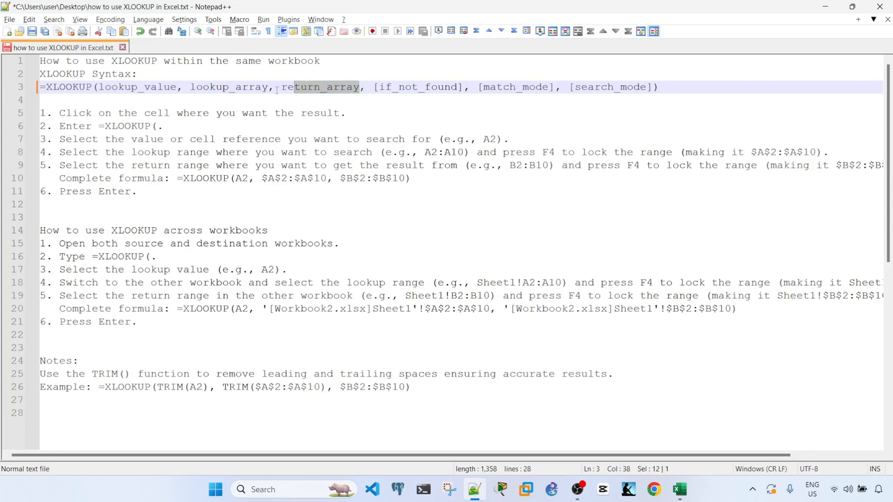
click(375, 104)
drag(381, 87, 443, 87)
drag(499, 84, 506, 84)
drag(601, 87, 624, 86)
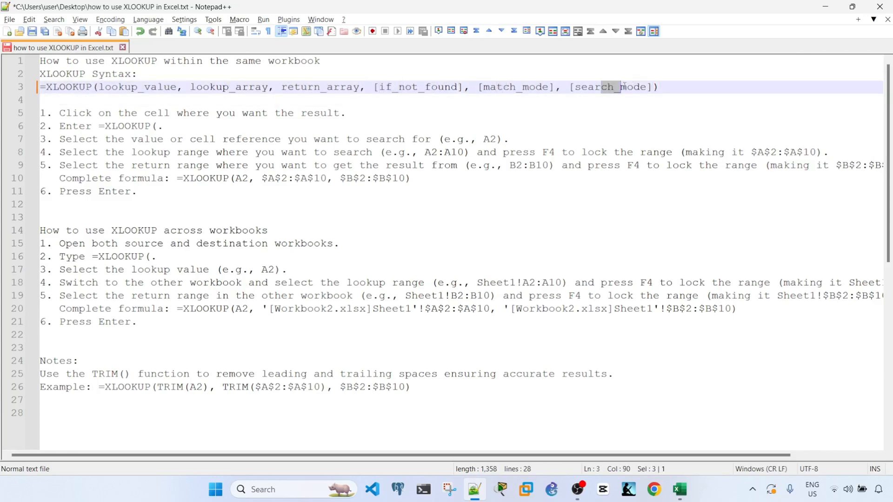
click(411, 117)
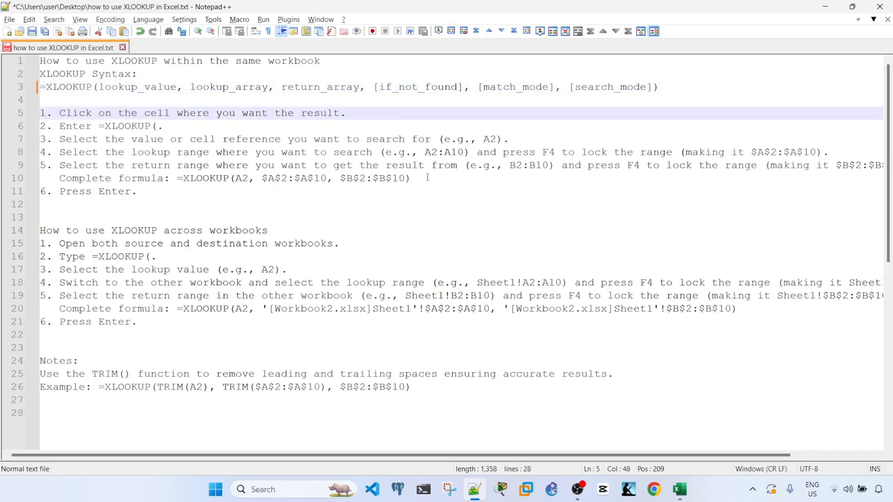
- Examine the complete same-workbook XLOOKUP example formula in the notes, including its lookup value and lookup range
drag(427, 177, 180, 182)
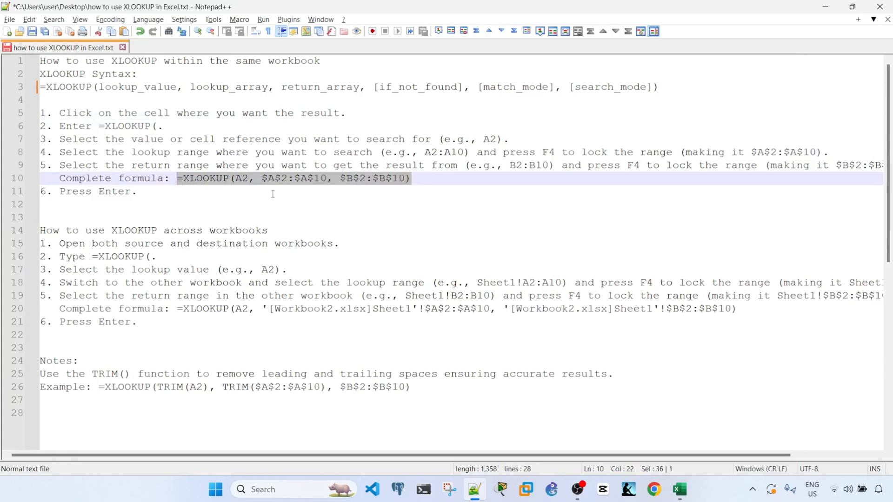
click(241, 179)
double_click(242, 180)
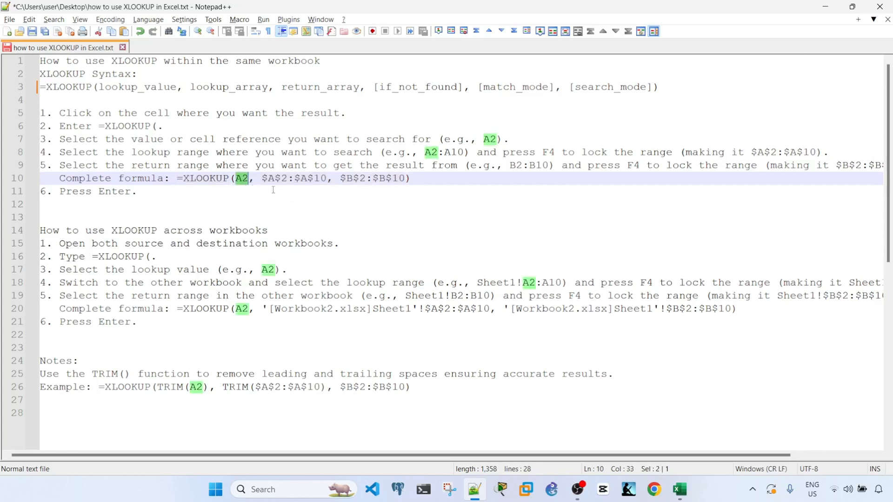
double_click(287, 179)
drag(327, 180, 261, 180)
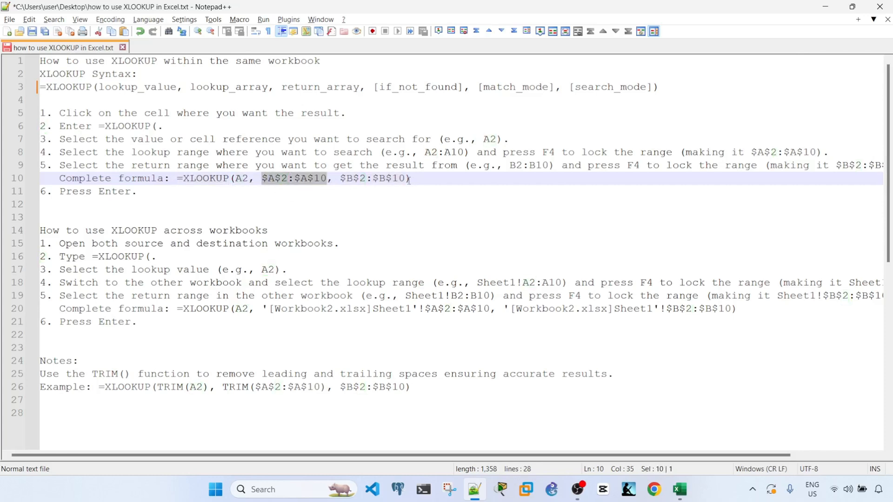
click(407, 180)
click(323, 100)
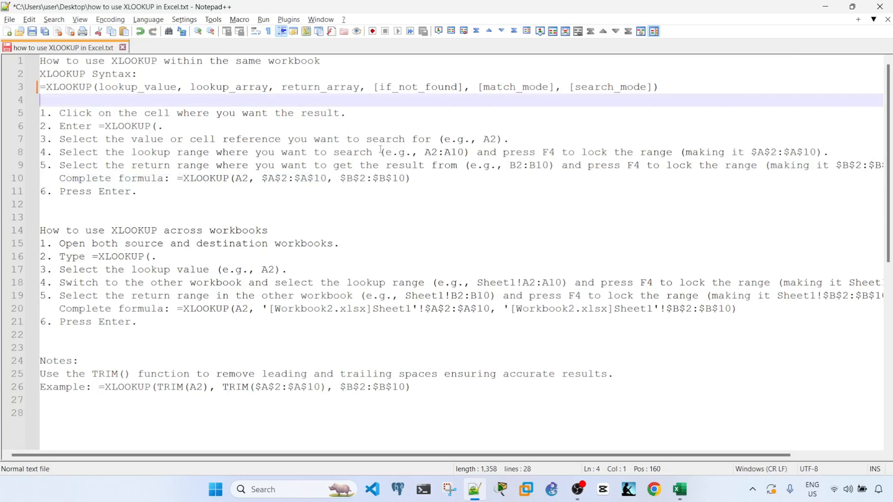
- Switch to the Excel workbook xlookup_first_file.xlsx and examine the device types, Oct-24 counts, No of Devices values and the Nov-24 column
click(681, 491)
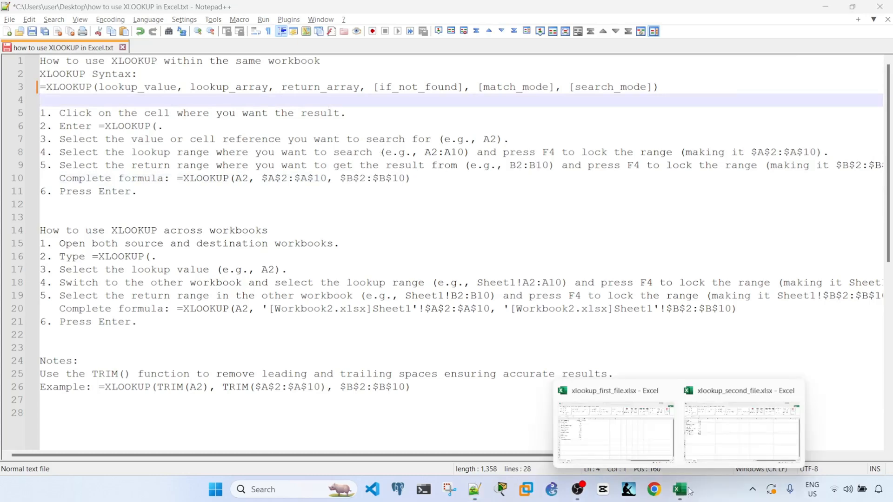
click(644, 437)
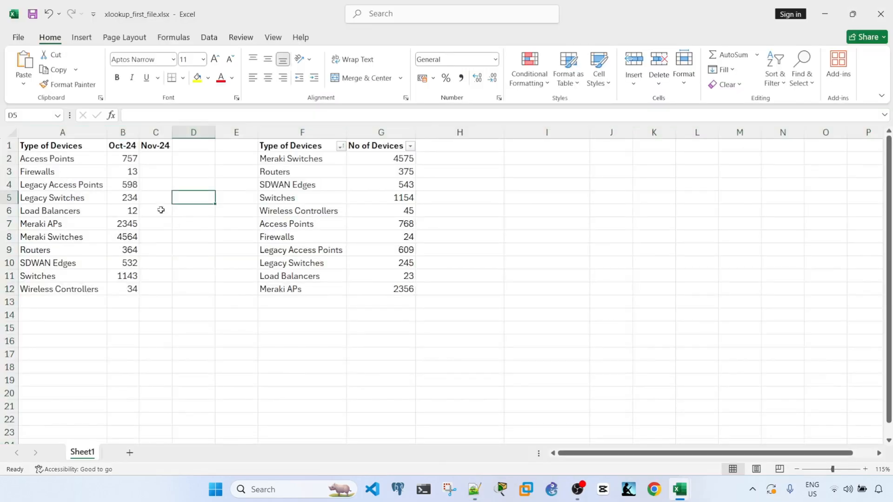
click(76, 160)
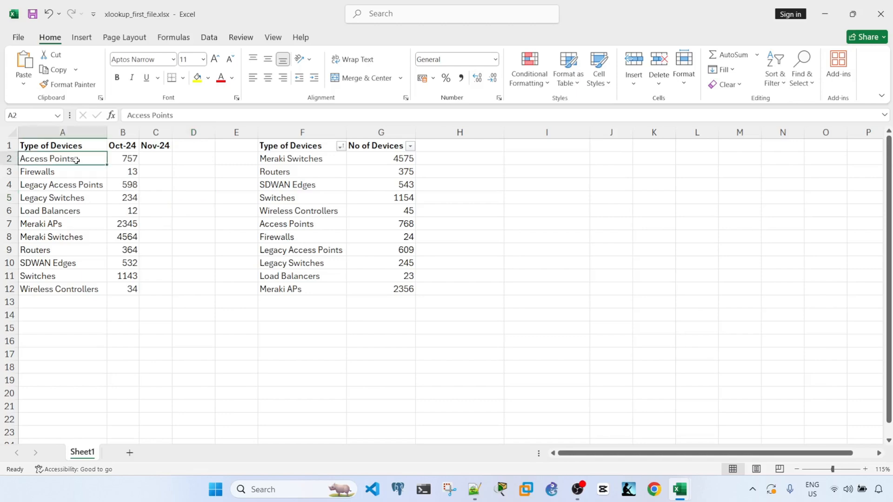
drag(76, 160, 70, 287)
drag(140, 134, 135, 289)
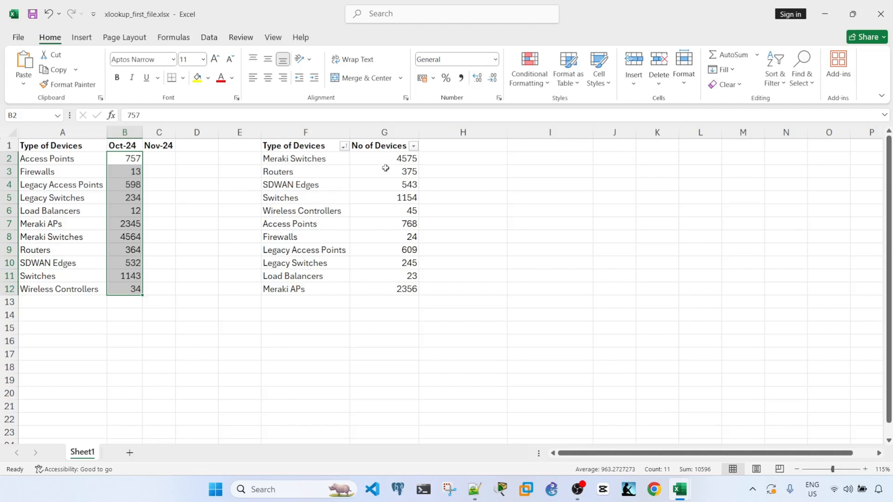
click(384, 159)
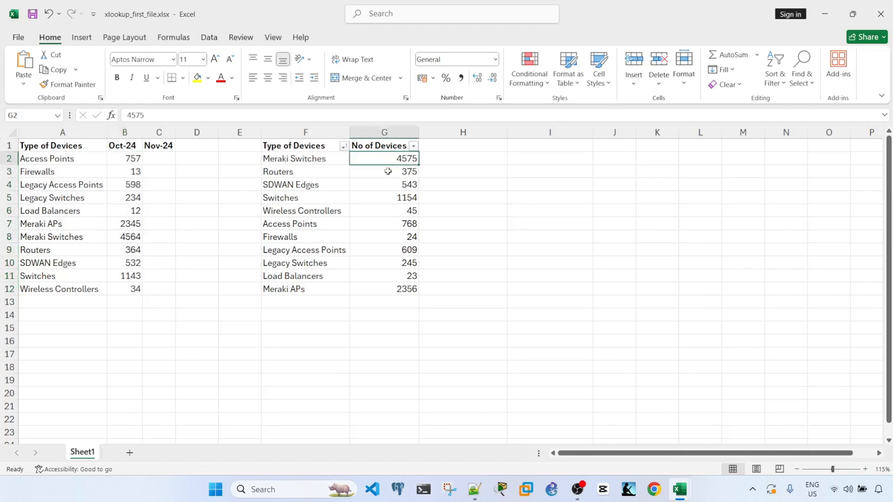
drag(373, 159, 376, 287)
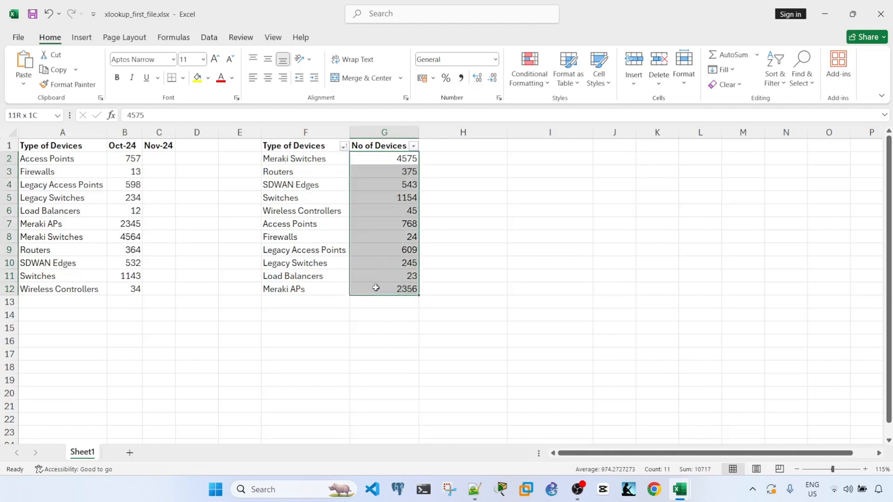
drag(159, 158, 159, 289)
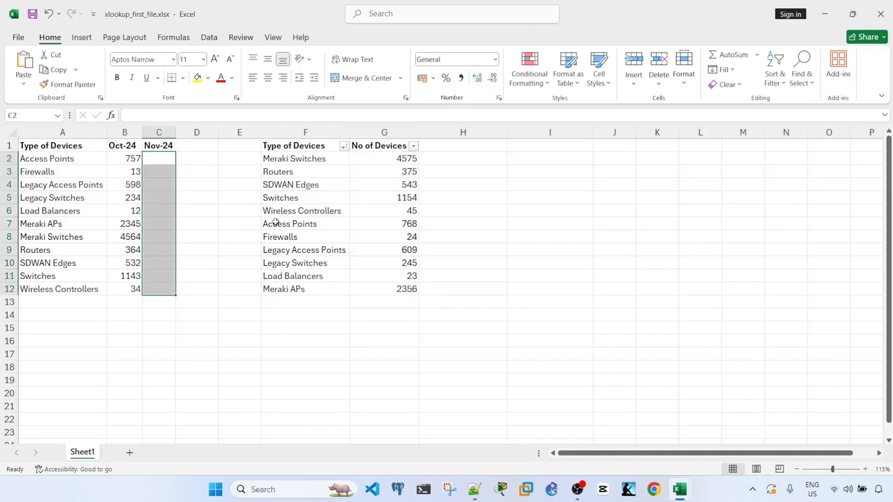
click(240, 220)
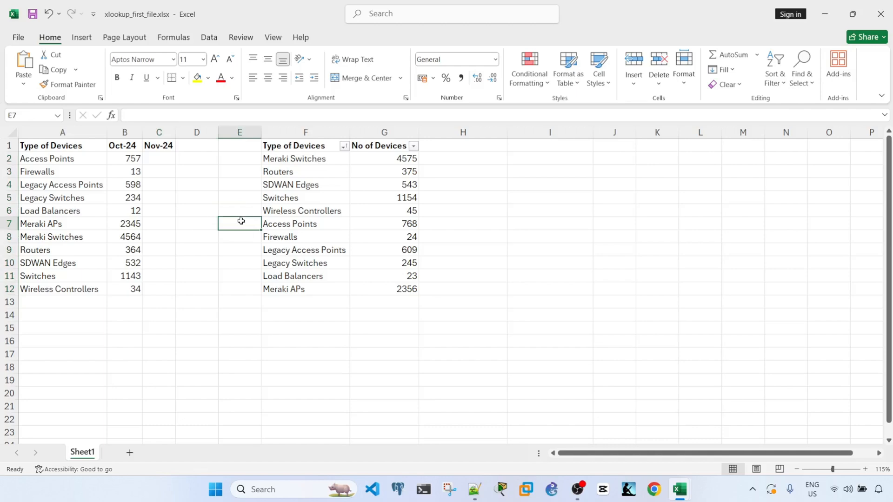
- Enter the formula =XLOOKUP(A2,$F$2:$F$12,$G$2:$G$12) in cell C2 under Nov-24, with both ranges locked as absolute references
click(167, 160)
text(=)
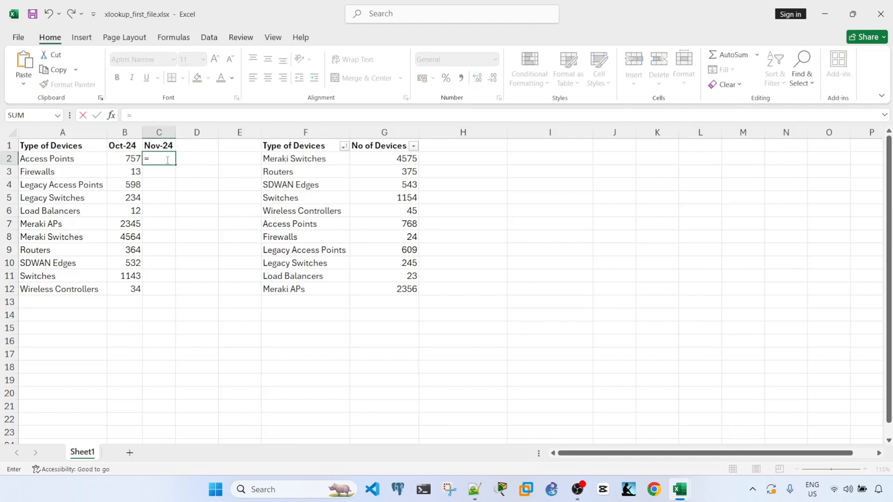
text(XLOOKUP()
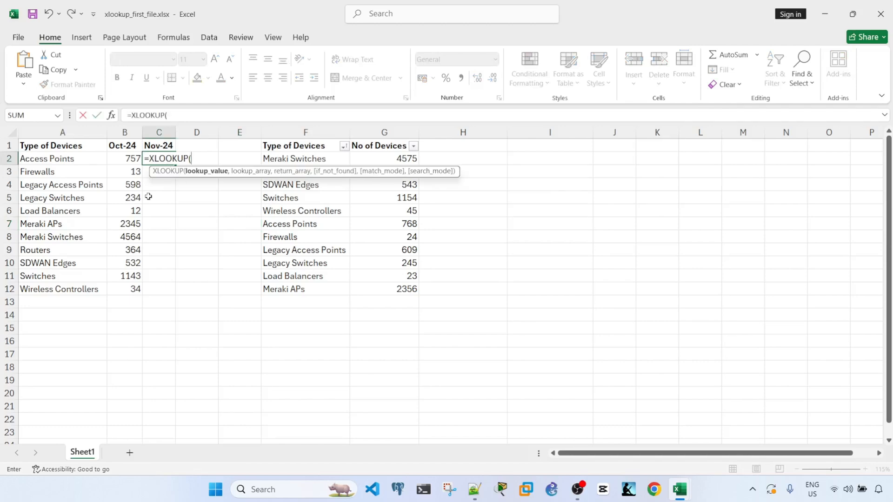
click(70, 159)
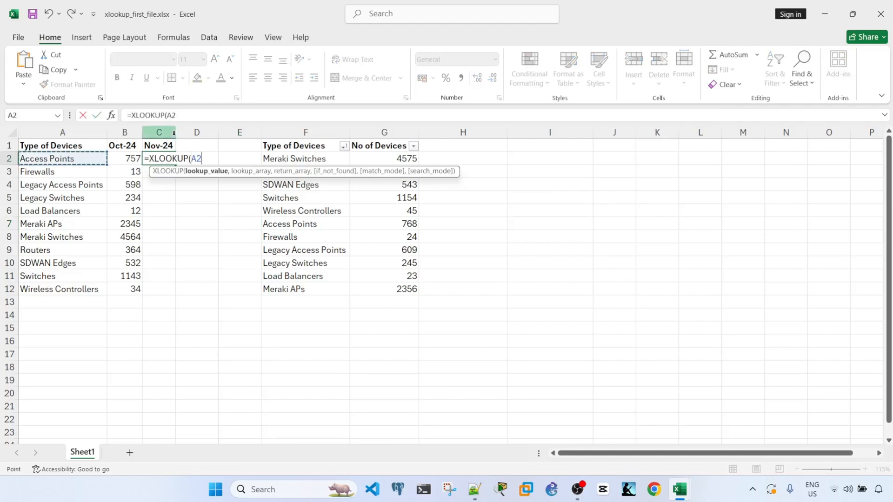
text(,)
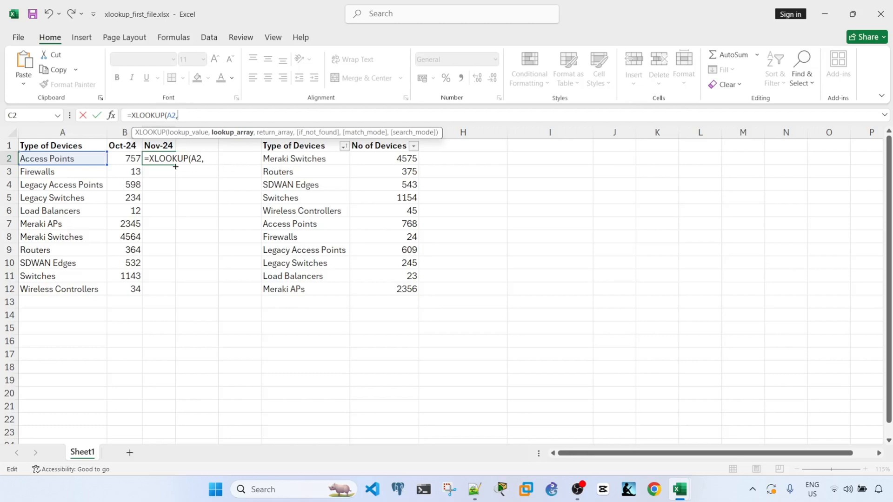
drag(295, 160, 300, 284)
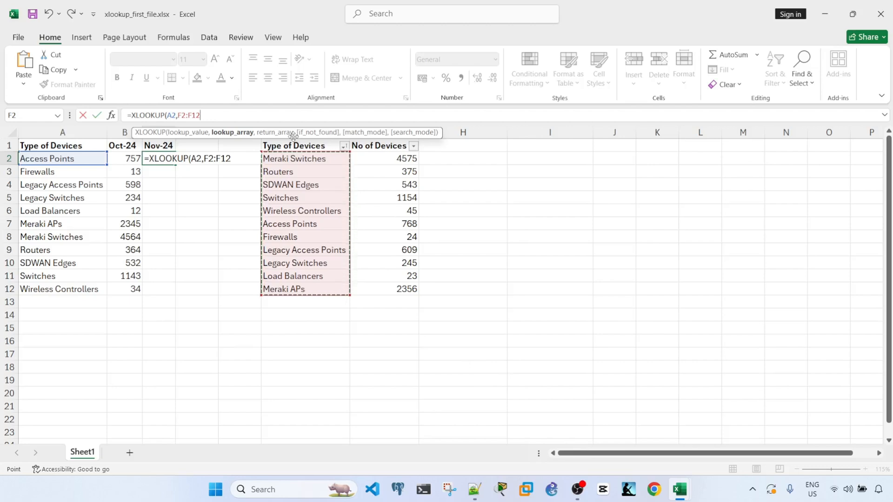
key(F4)
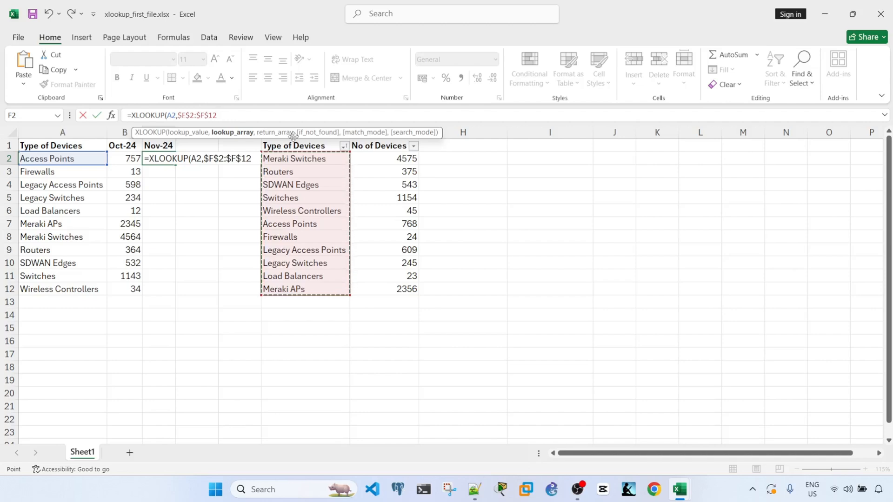
text(,)
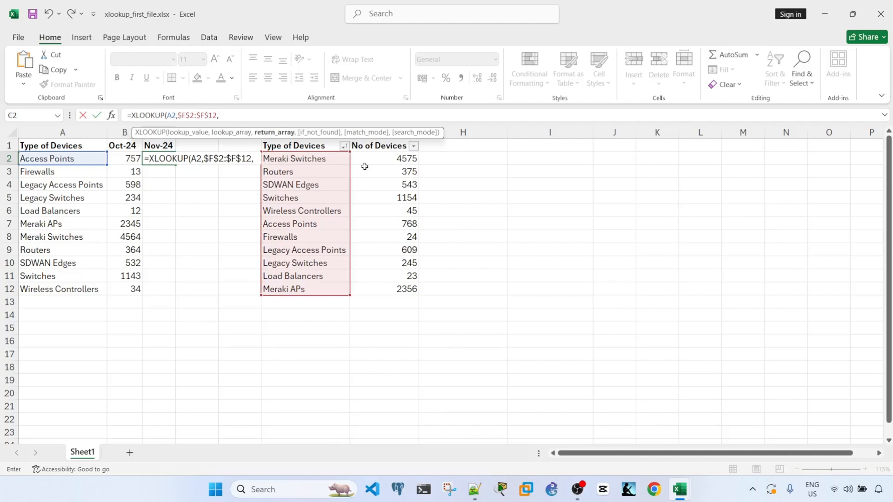
drag(377, 159, 375, 289)
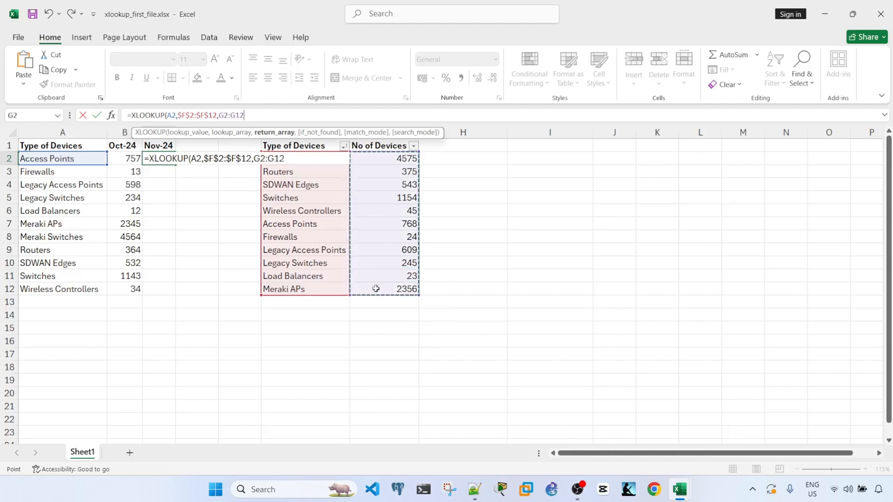
key(F4)
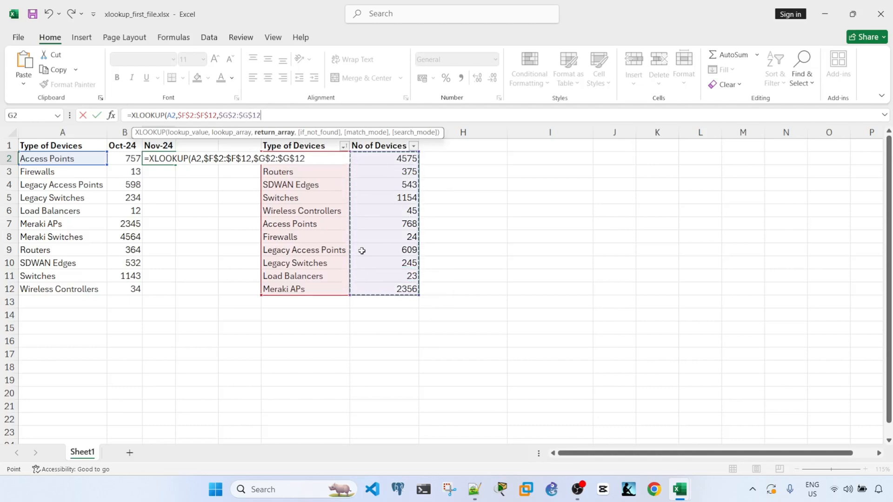
text())
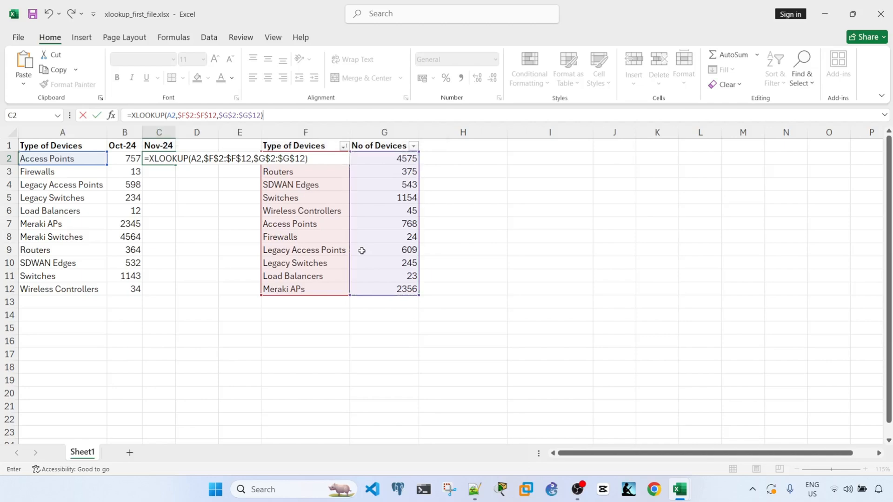
key(Return)
- Check the C2 lookup result for Access Points against the second device table
click(197, 380)
click(163, 162)
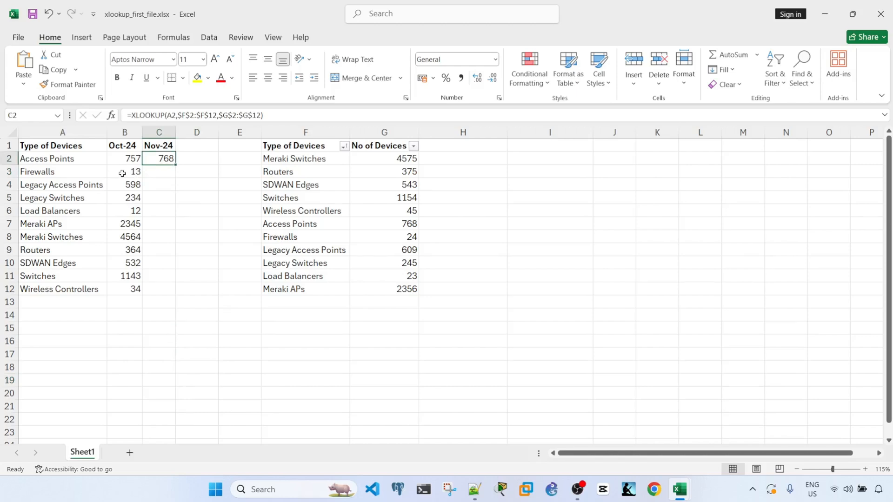
click(92, 158)
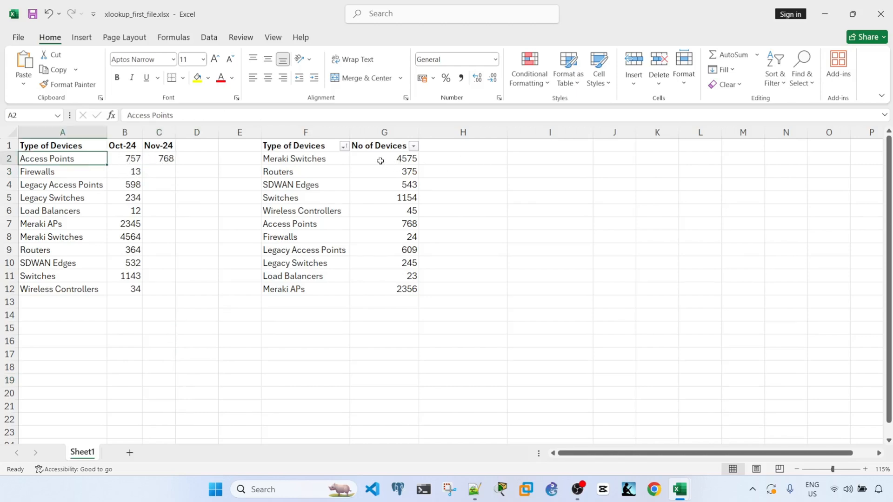
- Search the sheet for "Access Points" and compare its No of Devices value with the XLOOKUP result in C2
click(165, 159)
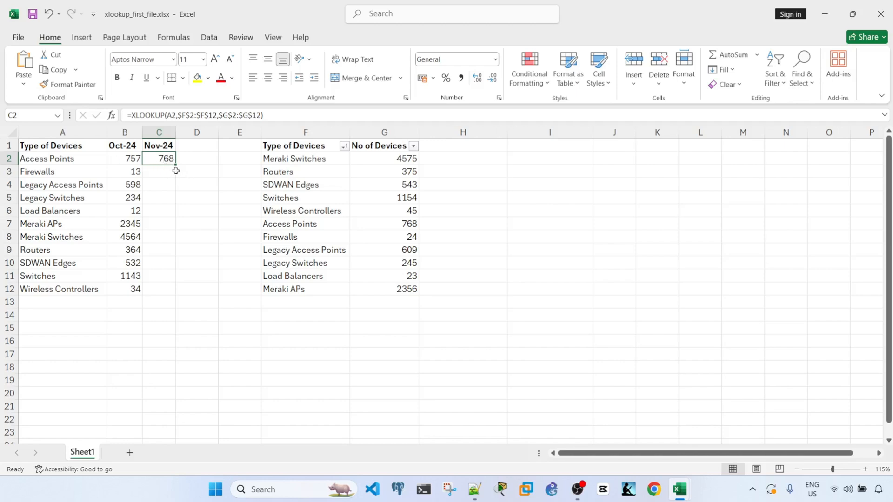
click(133, 159)
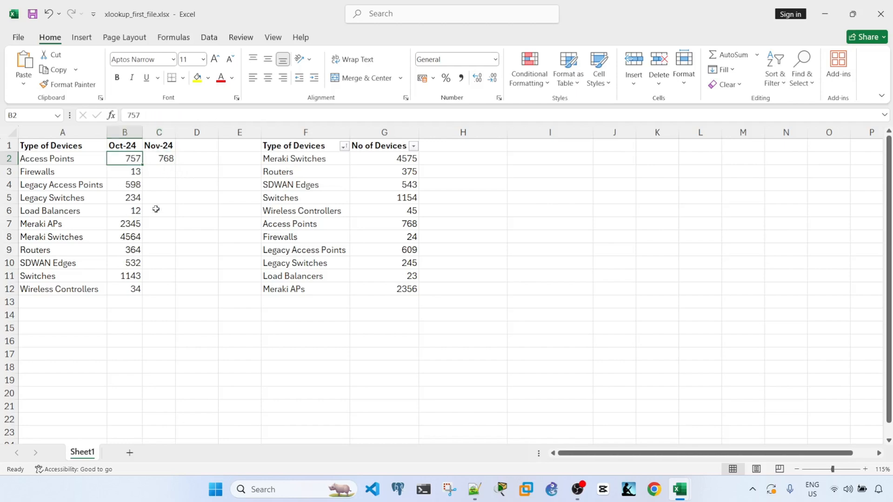
click(80, 162)
key(ctrl+c)
click(368, 352)
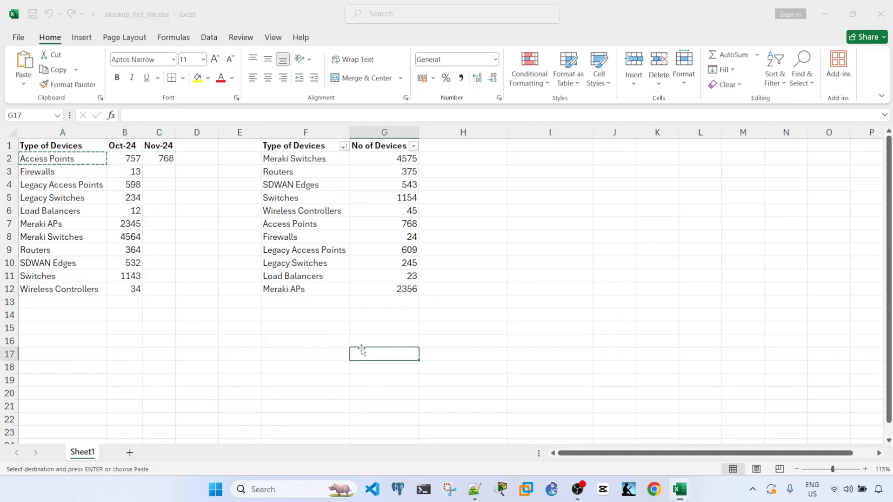
key(ctrl+f)
key(ctrl+v)
drag(237, 195, 146, 43)
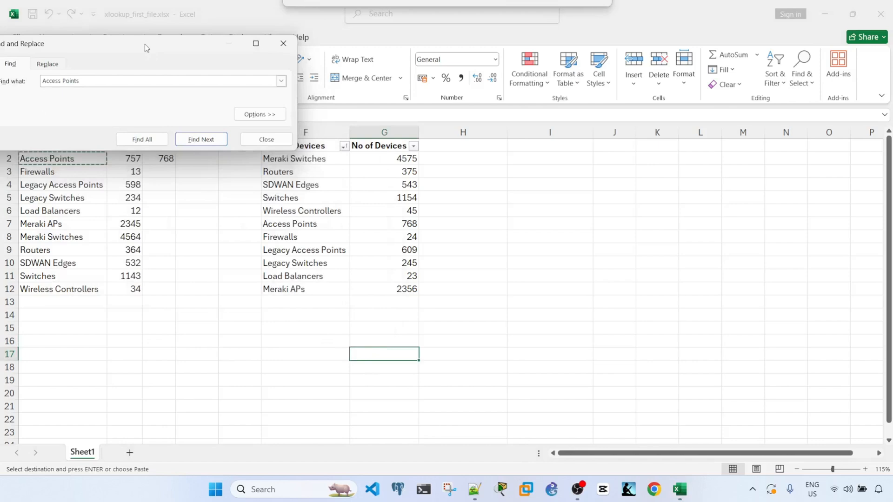
click(200, 136)
key(Escape)
click(400, 228)
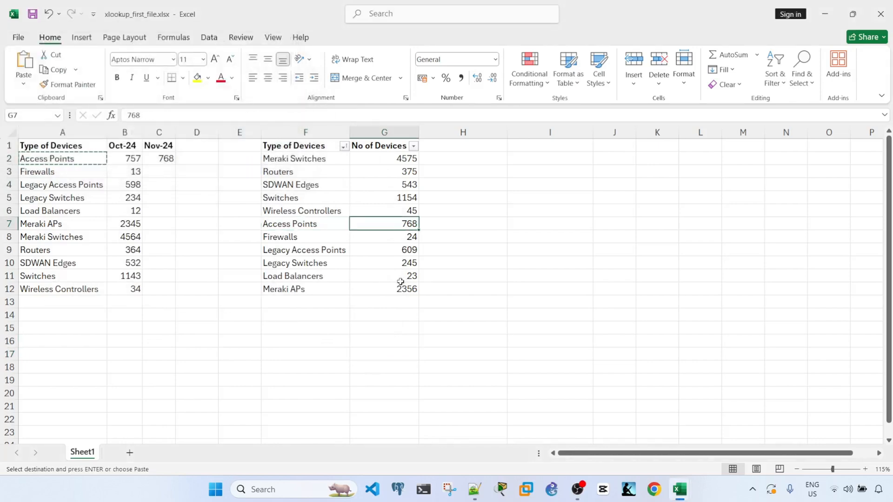
- Fill the XLOOKUP formula from C2 down to C12 and check the Wireless Controllers result in C12
click(167, 159)
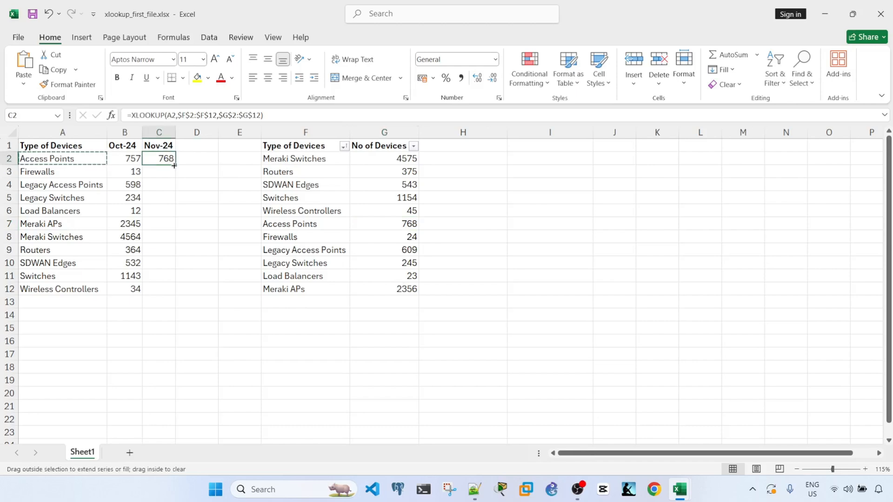
drag(174, 166, 175, 293)
click(203, 323)
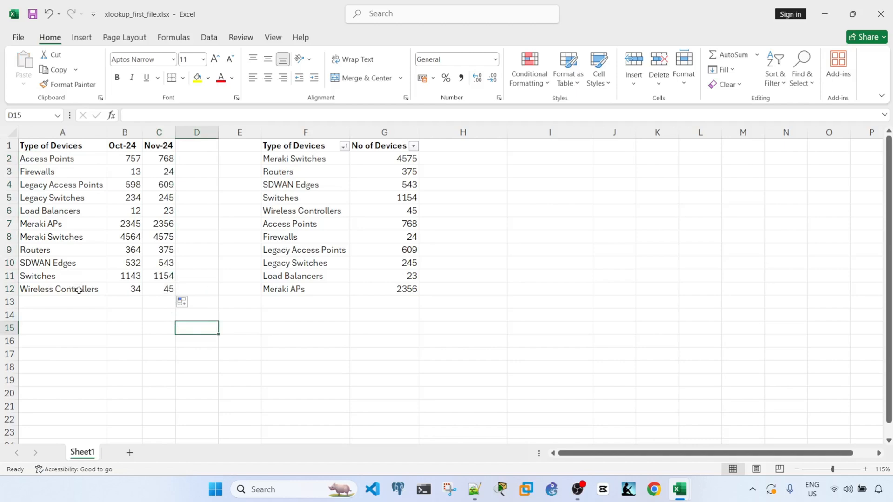
click(166, 293)
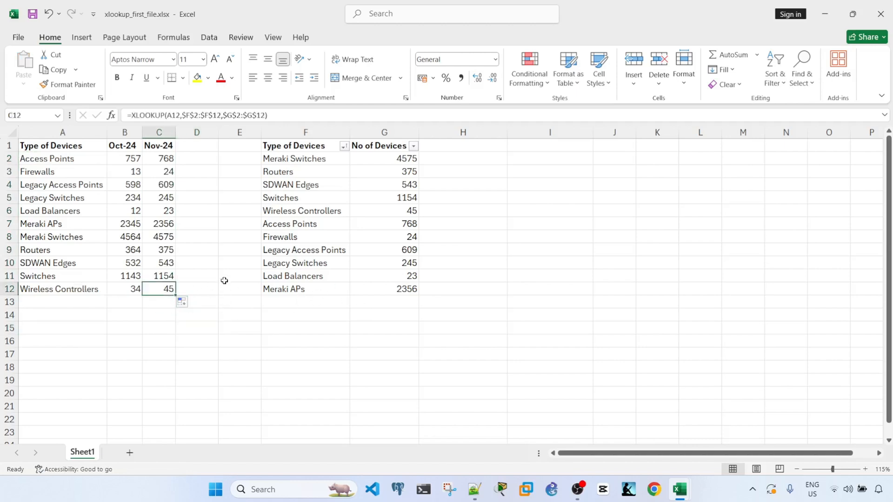
click(237, 308)
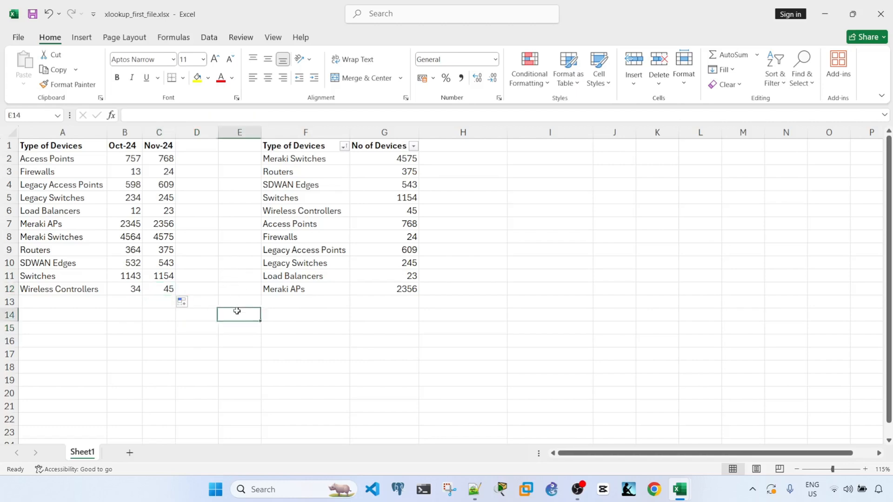
click(310, 339)
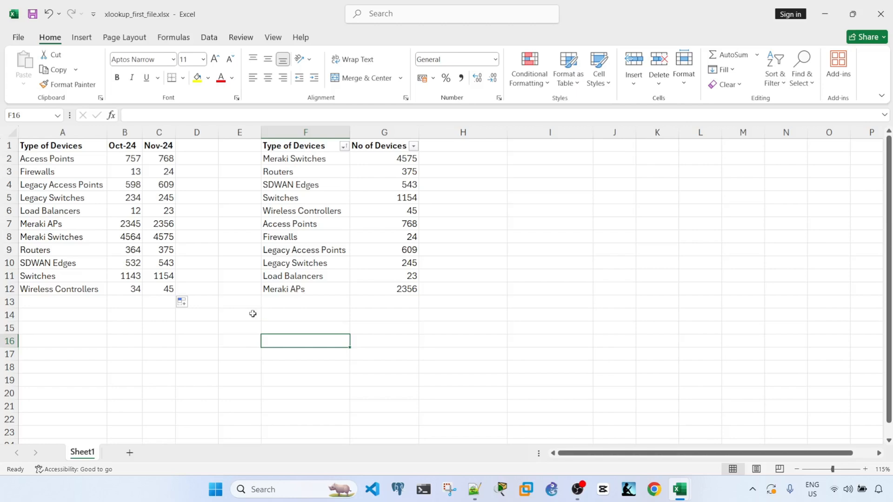
- Clear the contents of C2:G12 and delete columns F and G that held the second device table
drag(168, 160, 406, 289)
key(Delete)
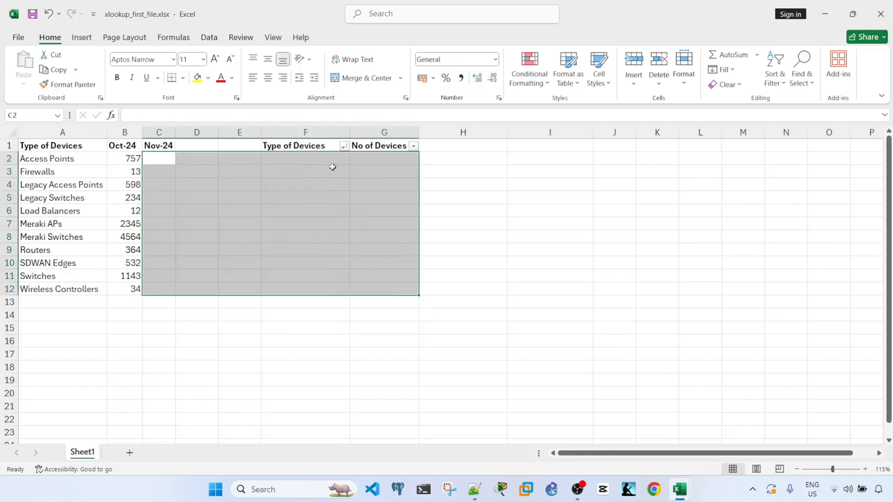
drag(289, 135, 365, 134)
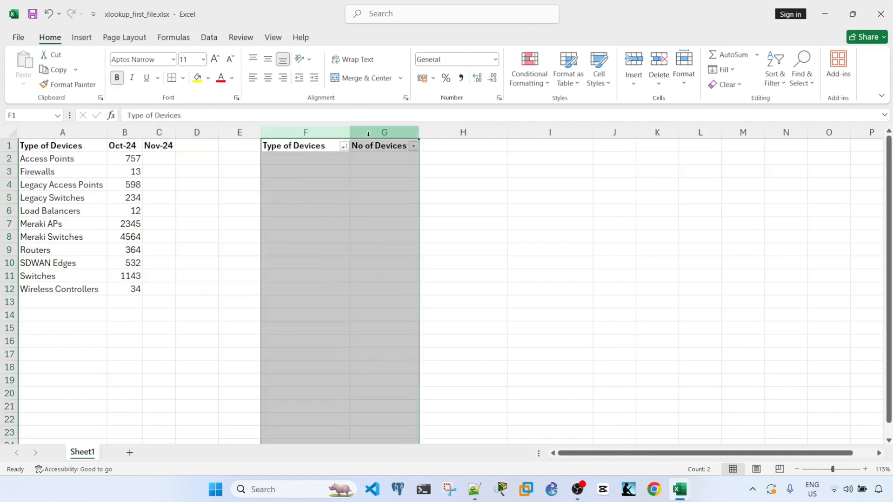
right_click(367, 135)
click(416, 270)
click(335, 211)
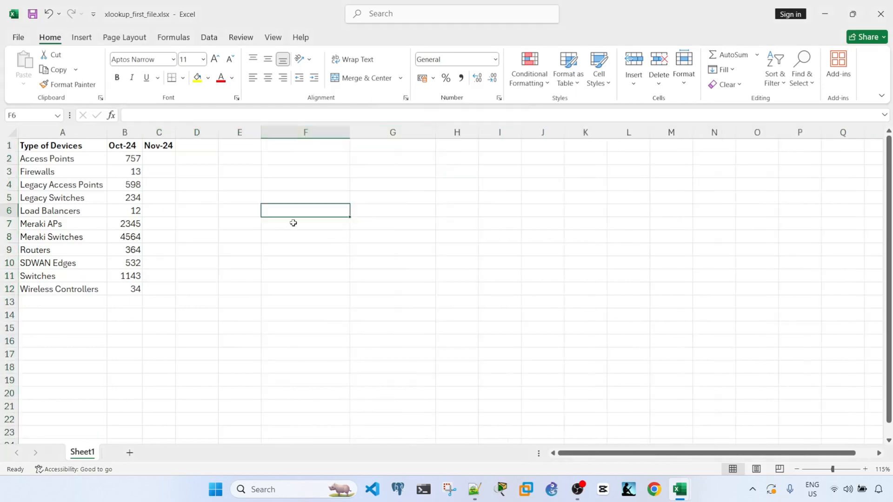
- Switch to the workbook xlookup_second_file.xlsx and examine its device types and counts in columns A and B
click(348, 172)
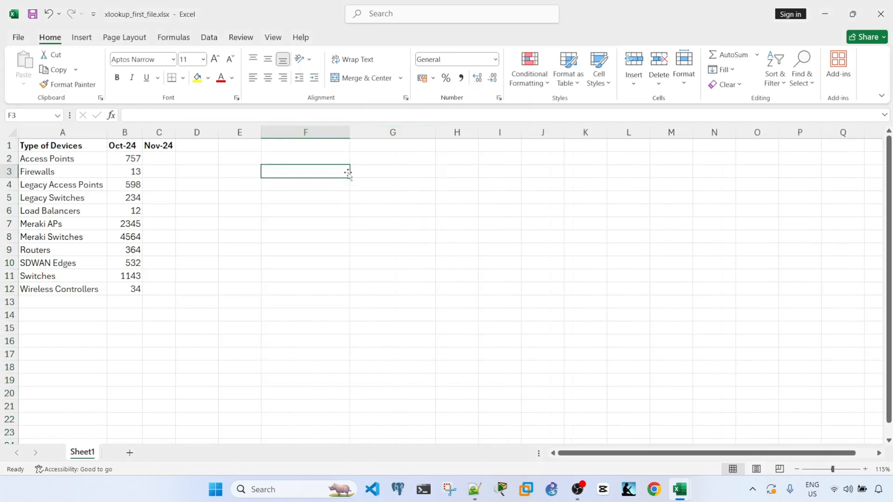
click(415, 186)
click(342, 236)
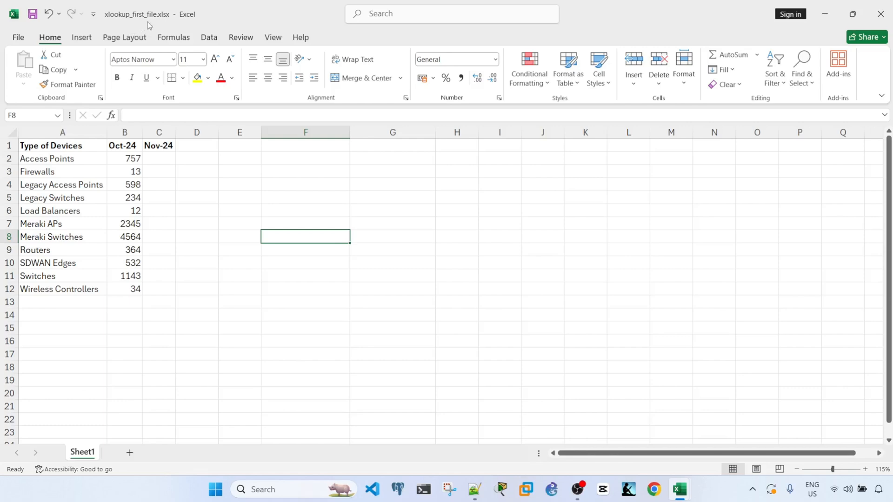
click(604, 328)
mouse_move(695, 491)
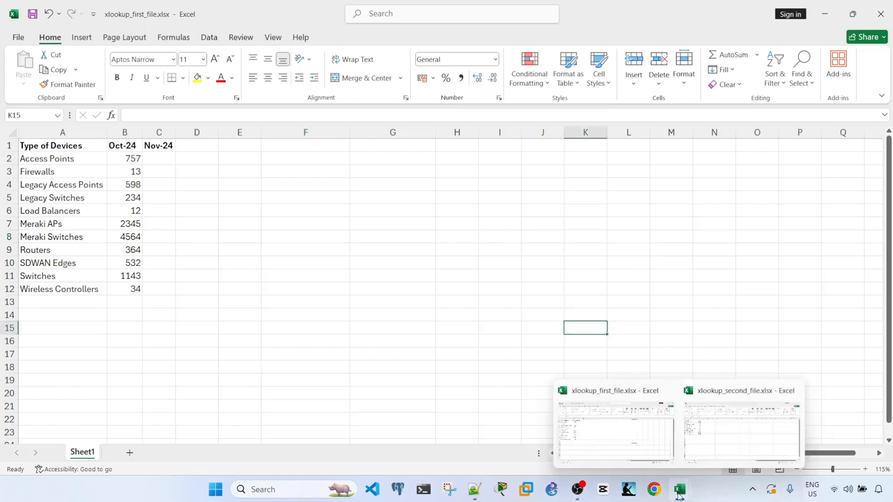
click(725, 444)
click(446, 275)
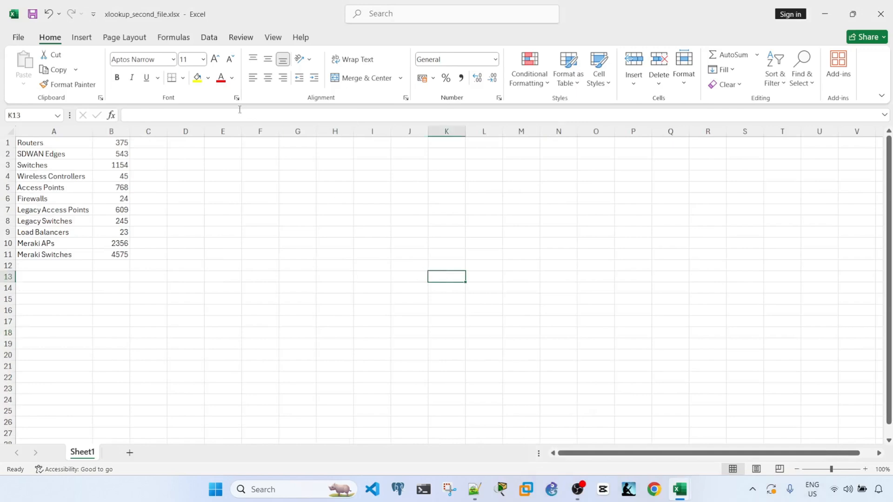
click(221, 197)
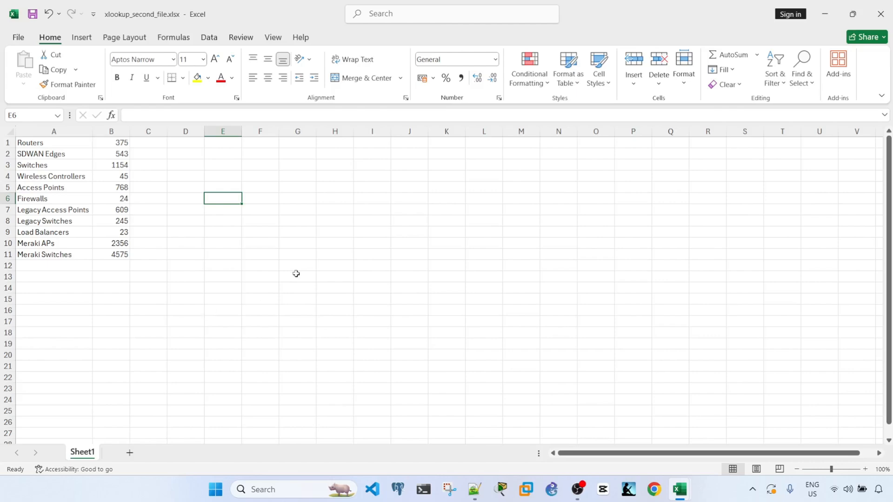
click(447, 210)
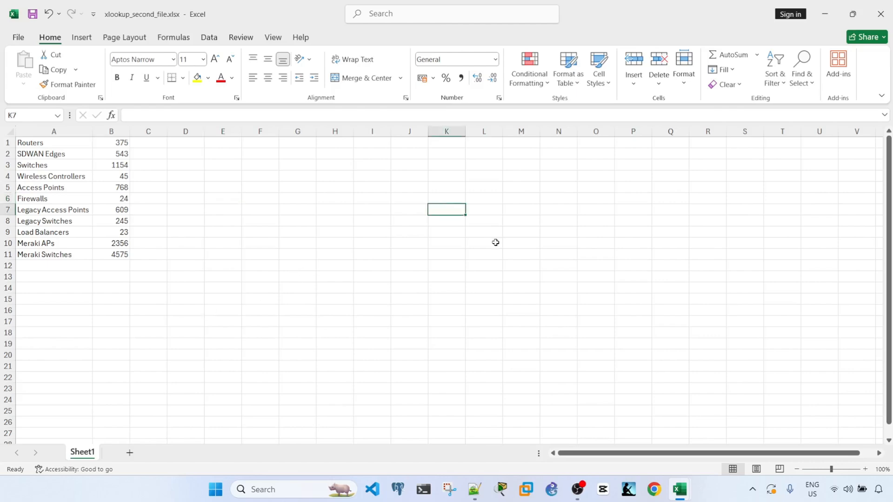
- Switch to the Notepad++ notes and compare the same-workbook XLOOKUP steps with the instructions for using it across workbooks
click(474, 498)
click(281, 228)
drag(49, 113, 150, 200)
click(150, 196)
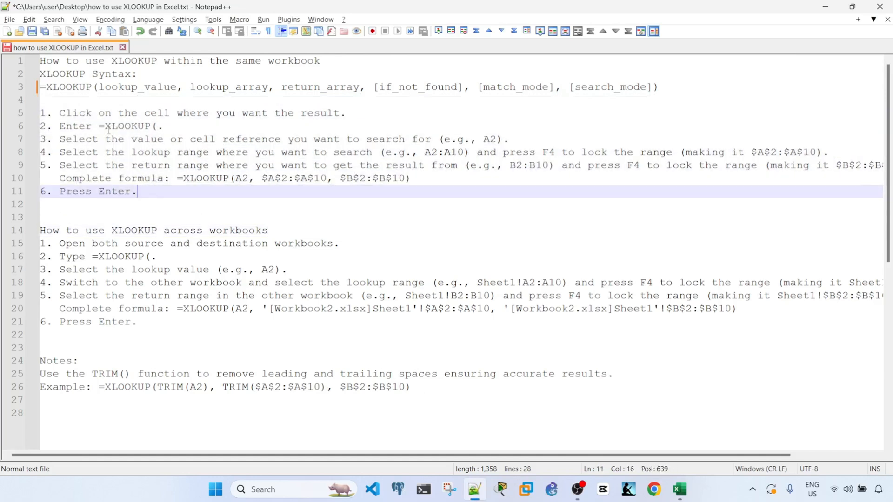
drag(63, 106, 156, 193)
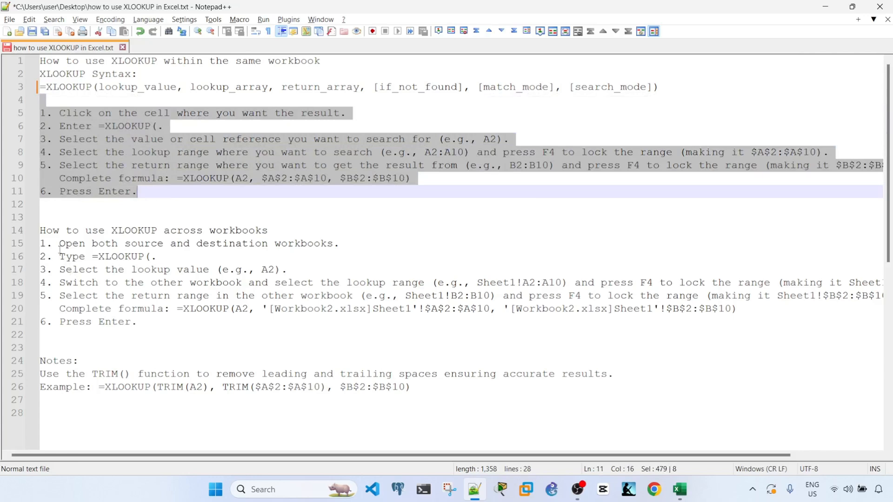
drag(53, 243, 138, 321)
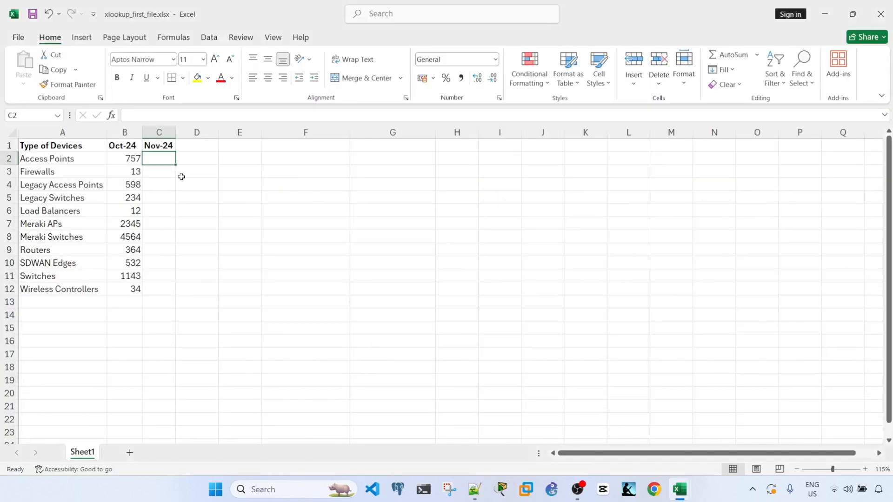
- In xlookup_first_file.xlsx, start an XLOOKUP formula in C2 under Nov-24 with A2 as the lookup value
text(=xl)
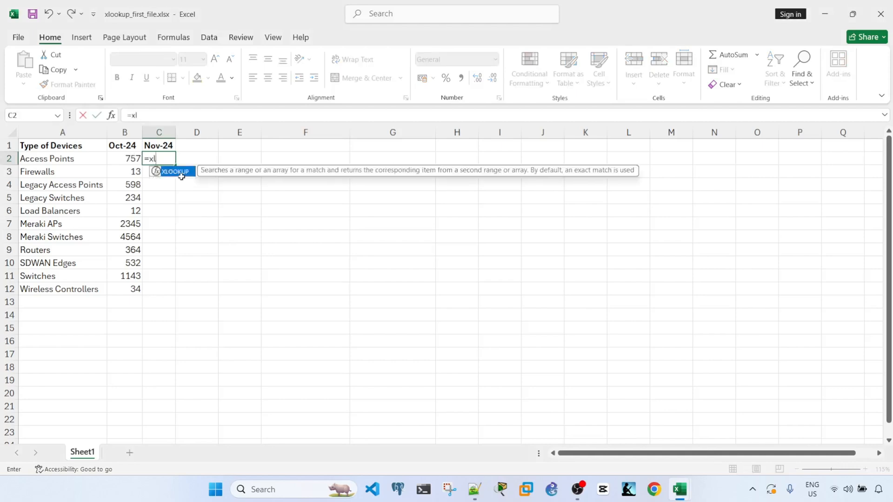
key(Tab)
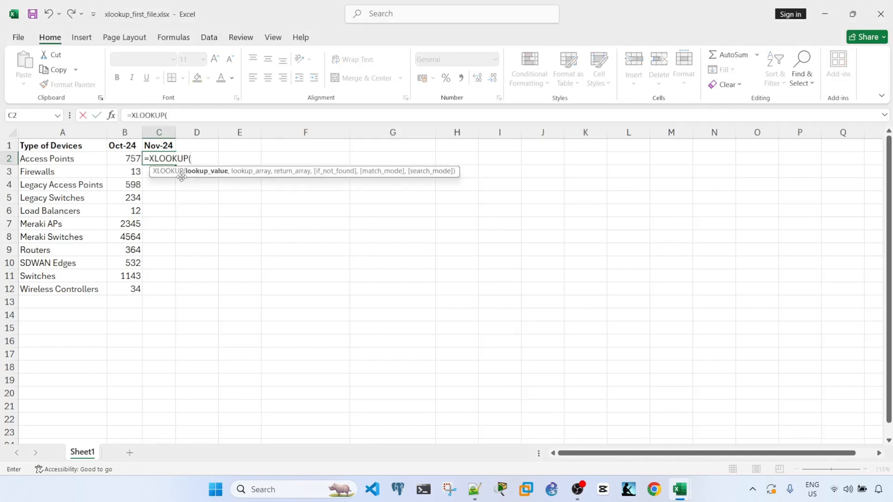
click(98, 161)
click(200, 120)
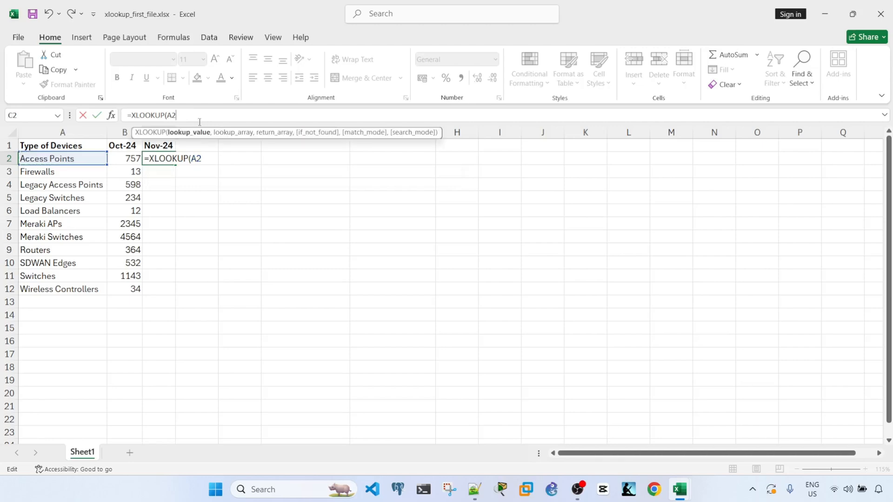
text(,)
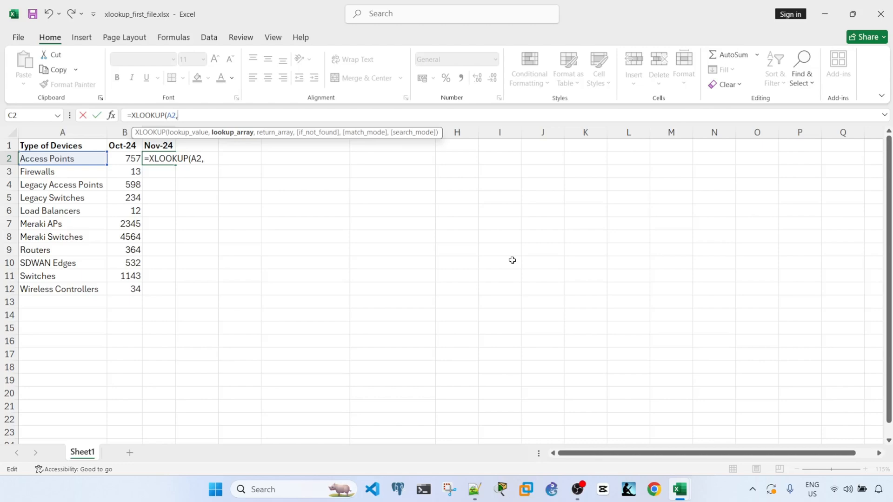
- Set the formula's lookup array to $A$1:$A$11 on Sheet1 of xlookup_second_file.xlsx
mouse_move(680, 489)
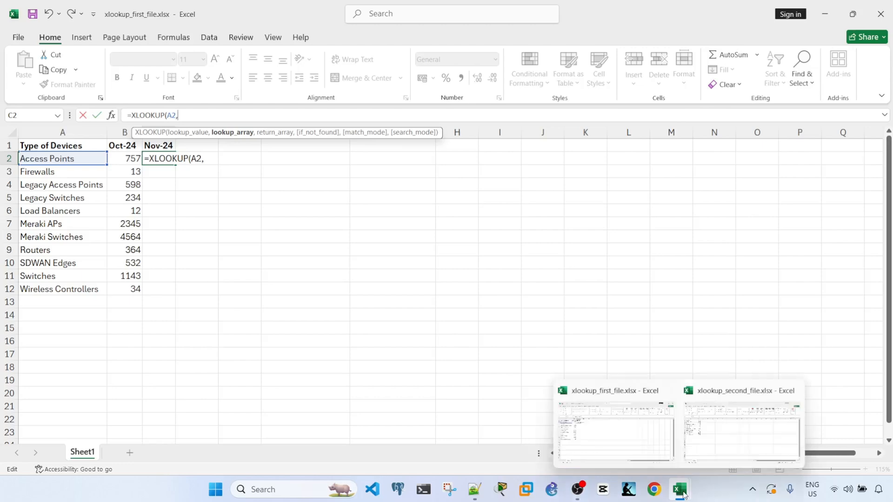
click(718, 436)
click(65, 144)
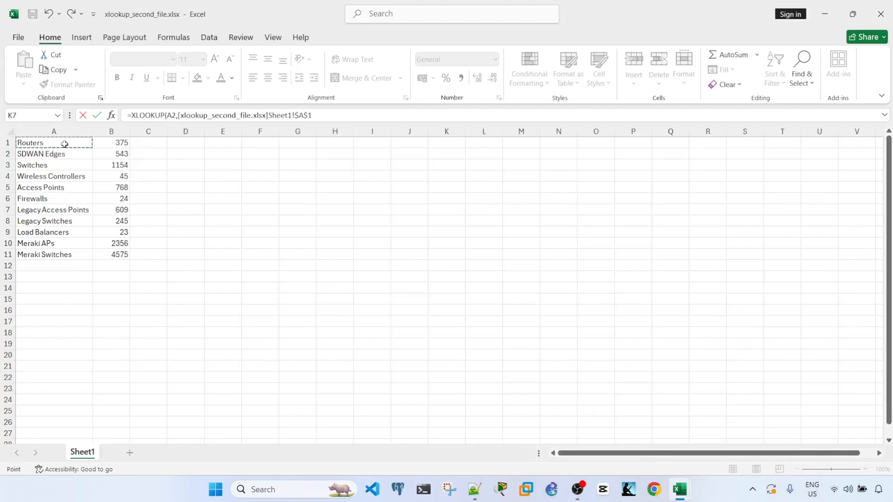
drag(64, 144, 70, 254)
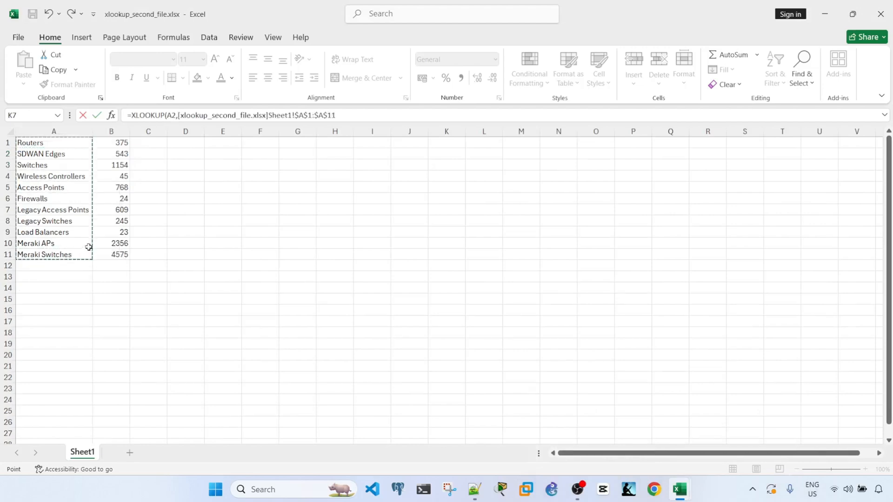
click(374, 115)
text(,)
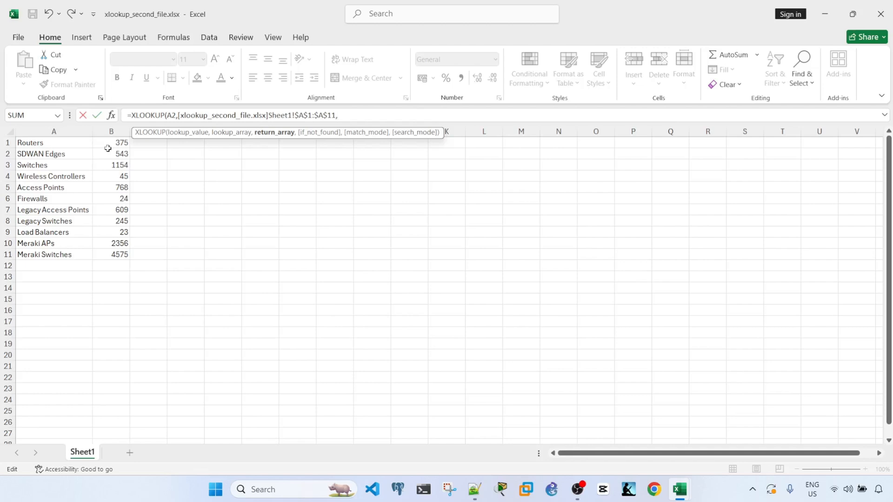
- Set the return array to $B$1:$B$11 in xlookup_second_file.xlsx, add "not found" as the if_not_found value, and enter the formula
drag(112, 144, 122, 255)
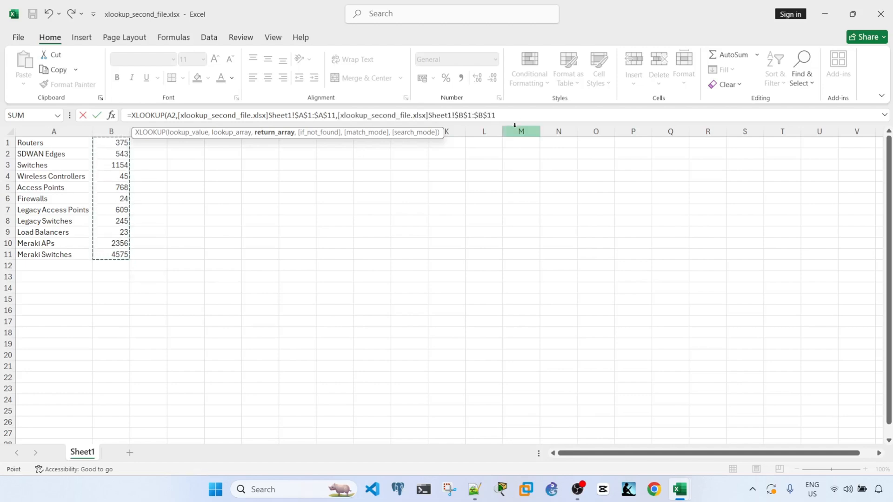
text(,"not f)
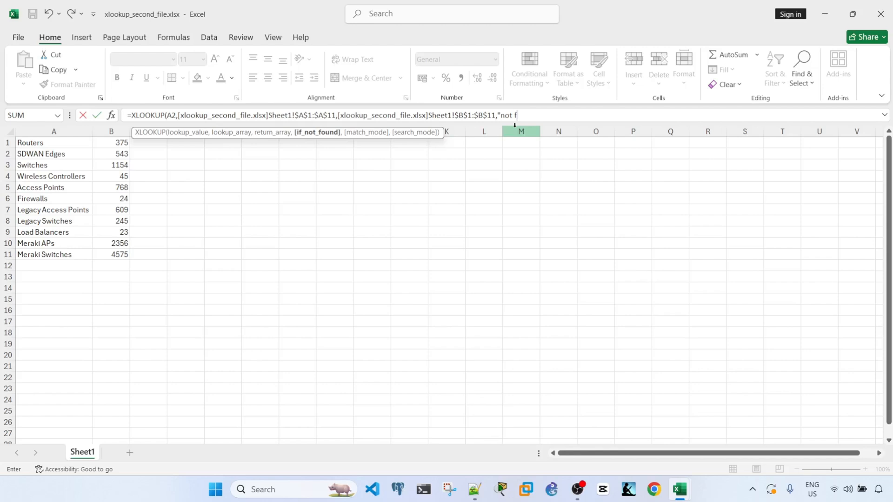
text(ound"))
key(Return)
- Review the locked lookup and return ranges in C2's cross-workbook formula and clear the cell
click(163, 158)
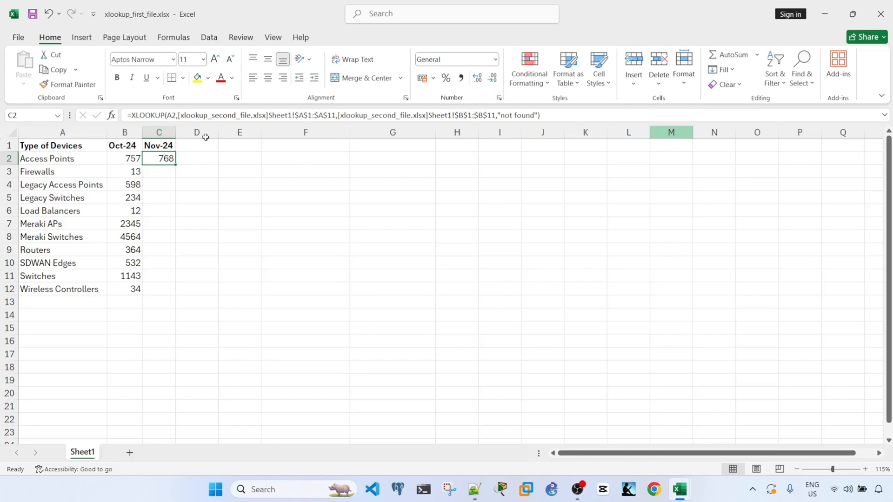
click(295, 115)
drag(295, 115, 337, 115)
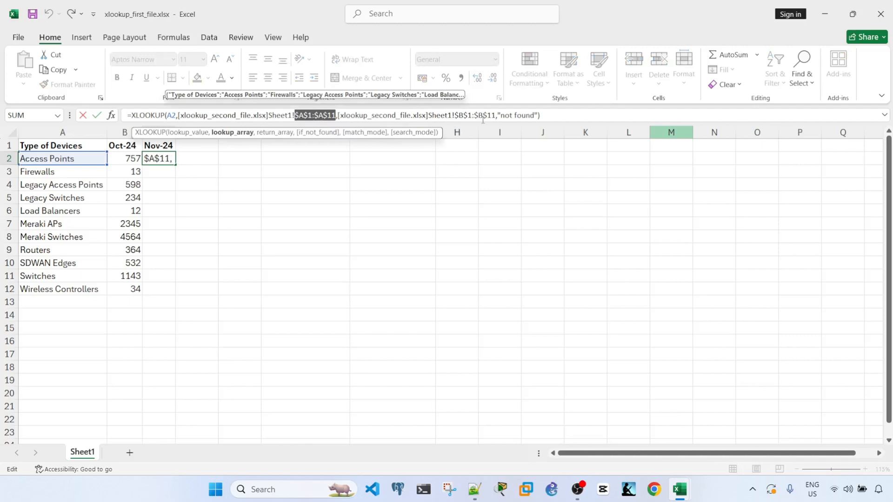
drag(455, 116, 5, 114)
key(Escape)
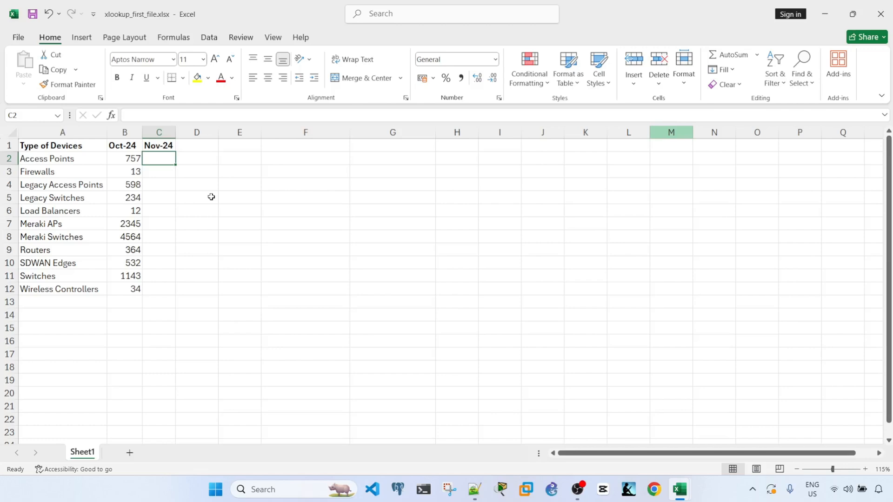
- Start an XLOOKUP formula in C2 with A2 as the lookup value and $A$1:$A$11 on Sheet1 of xlookup_second_file.xlsx as the lookup array
text(=XLOOKUP()
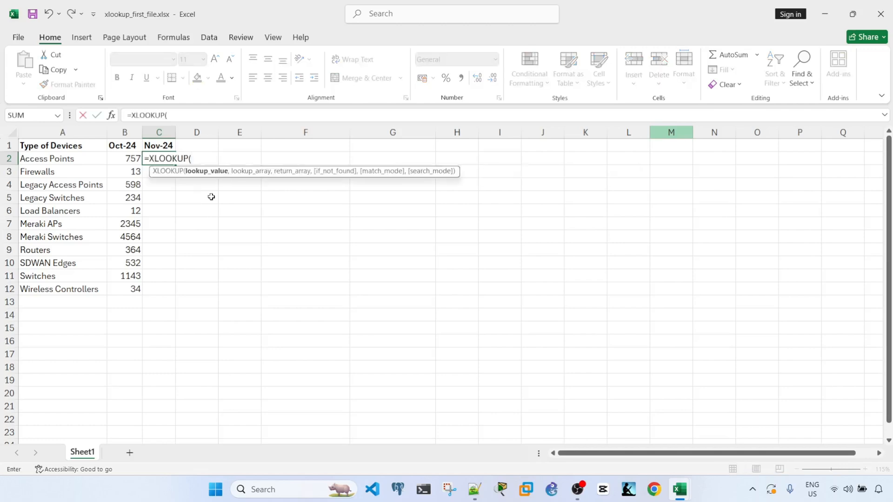
click(90, 160)
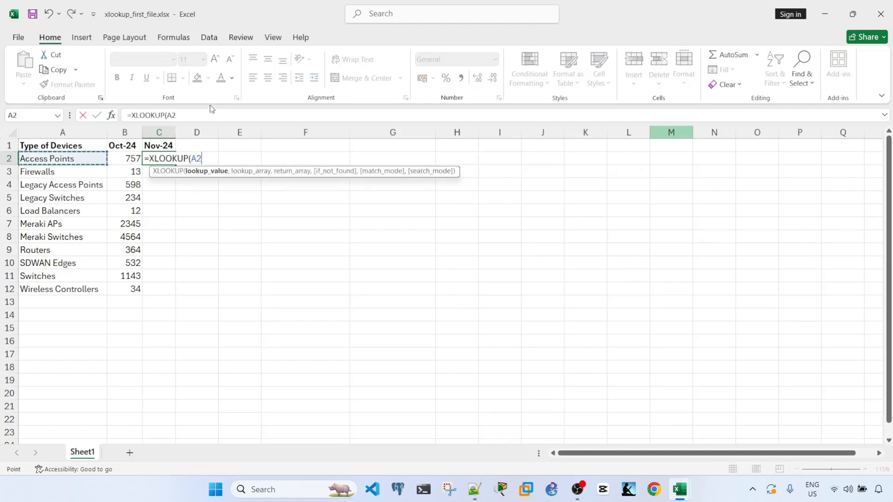
text(,)
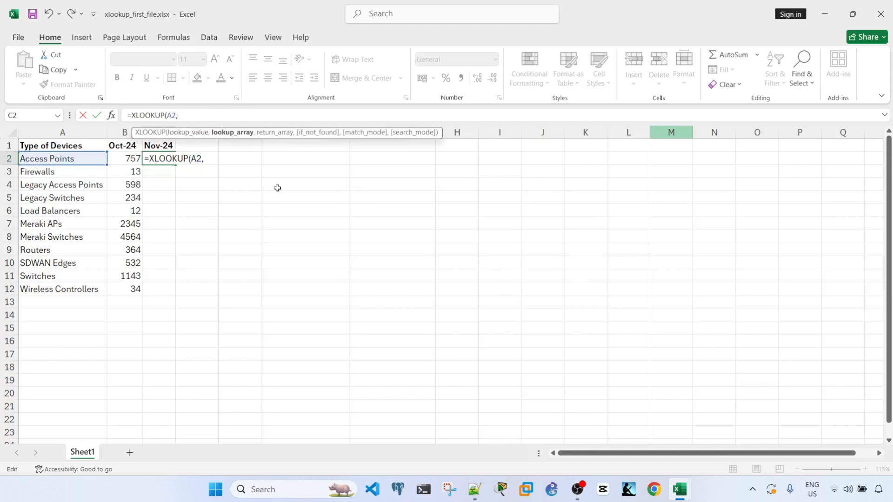
click(679, 489)
click(728, 435)
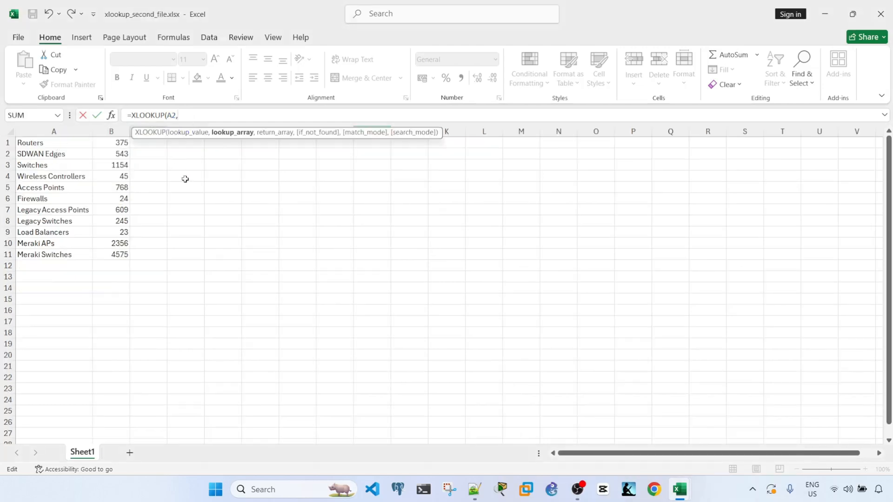
drag(72, 144, 66, 254)
text(,)
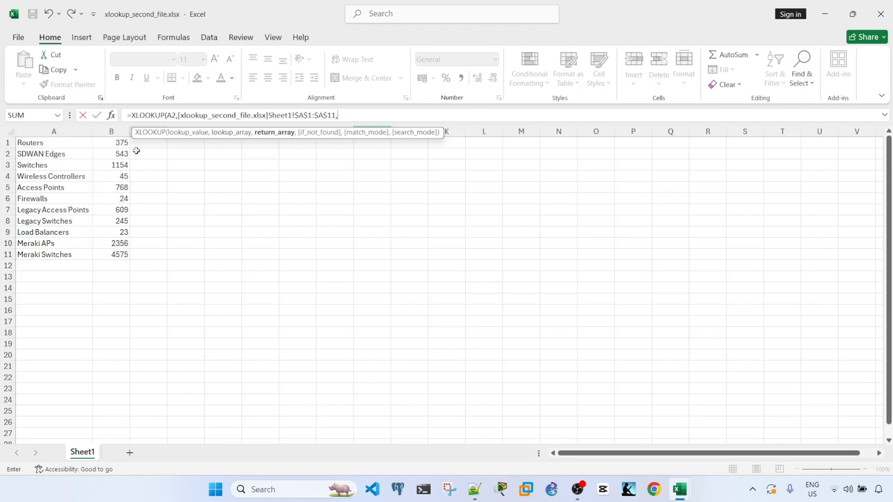
- Set the return array to $B$1:$B$11 in xlookup_second_file.xlsx, use "not found" as the if_not_found value, and enter the formula
drag(120, 144, 120, 255)
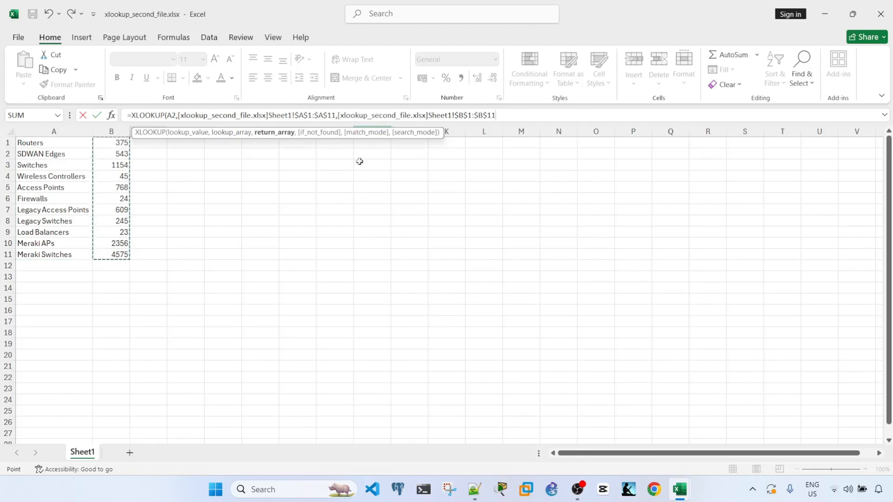
text(,)
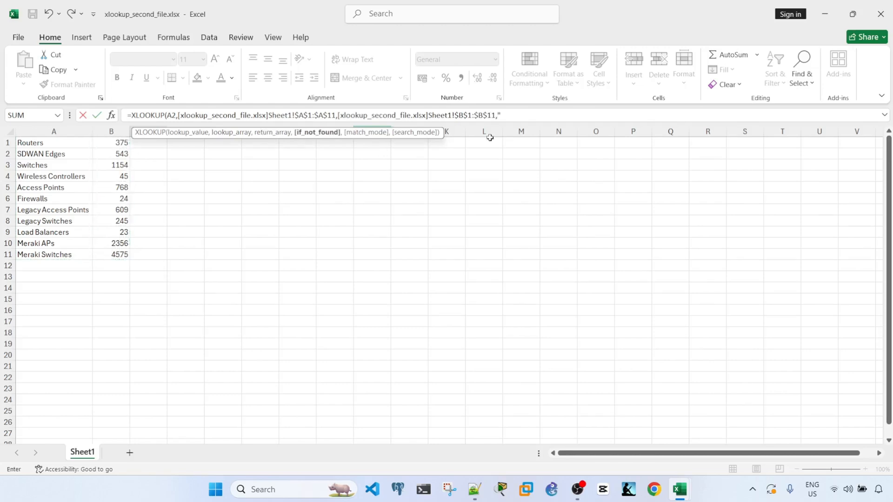
text("not found"))
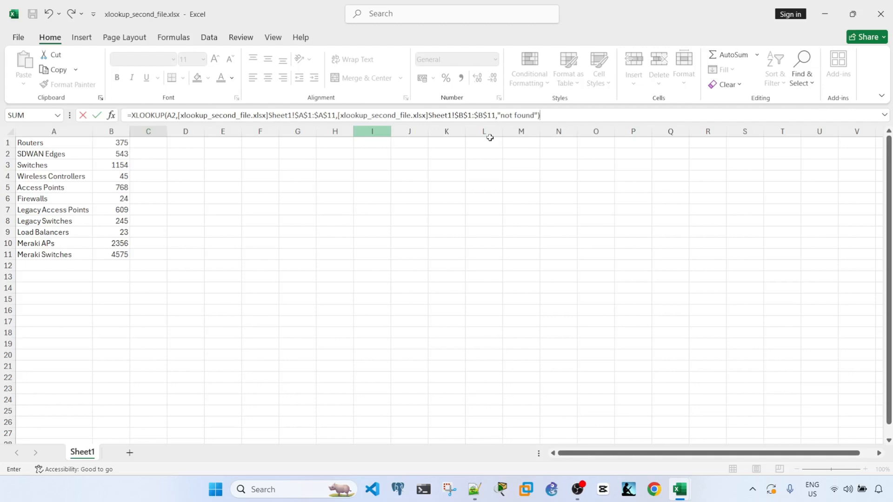
key(Return)
key(Up)
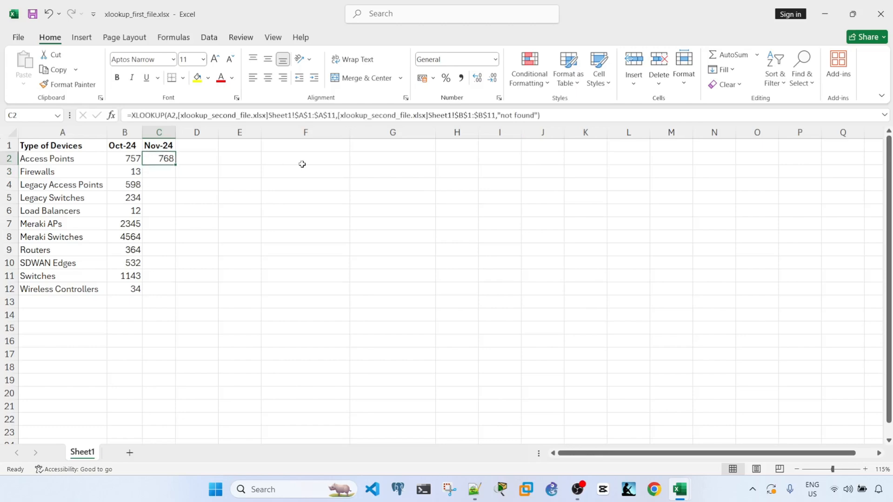
- Check the absolute references of the lookup and return ranges in C2's formula
click(294, 115)
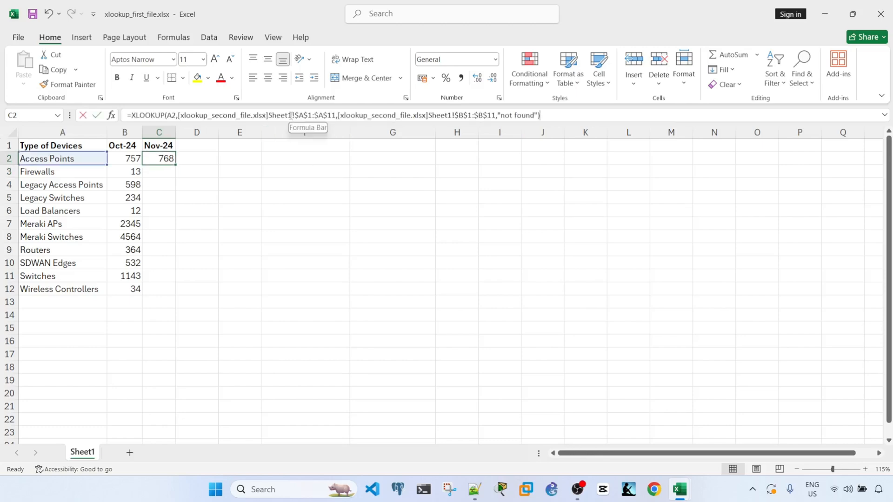
drag(292, 115, 336, 115)
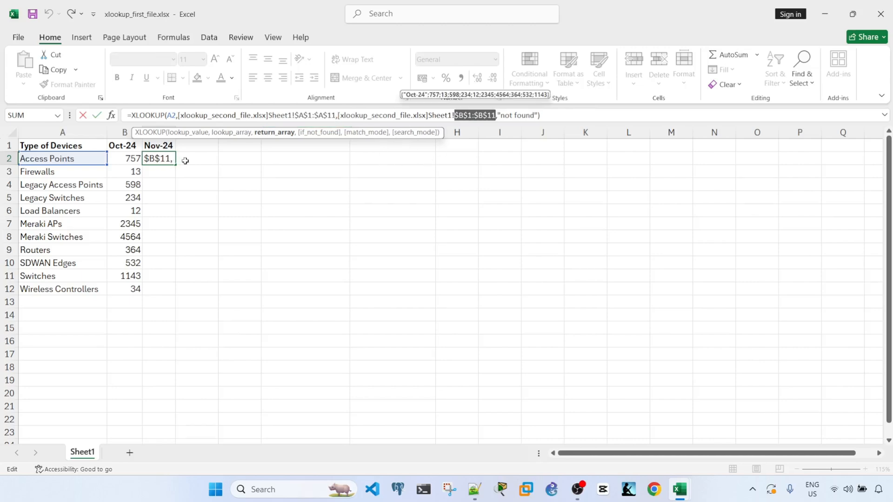
click(236, 159)
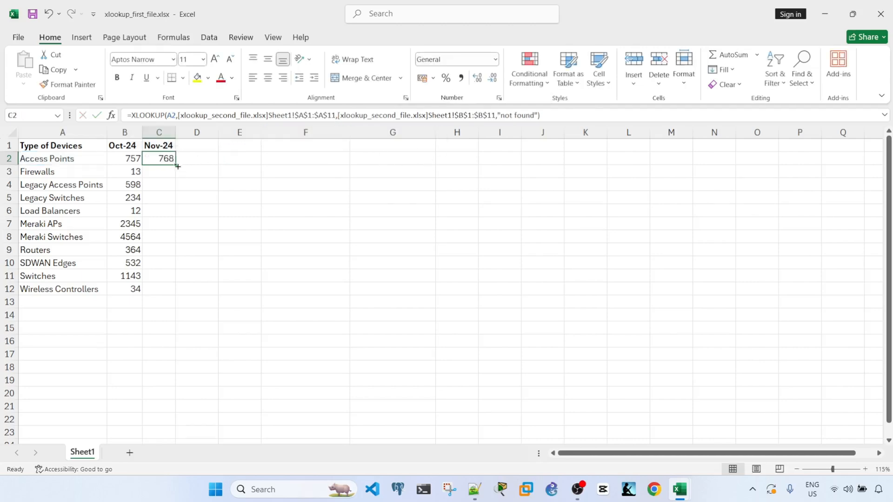
- Fill the XLOOKUP formula from C2 down through C12 for all device types
drag(177, 166, 174, 298)
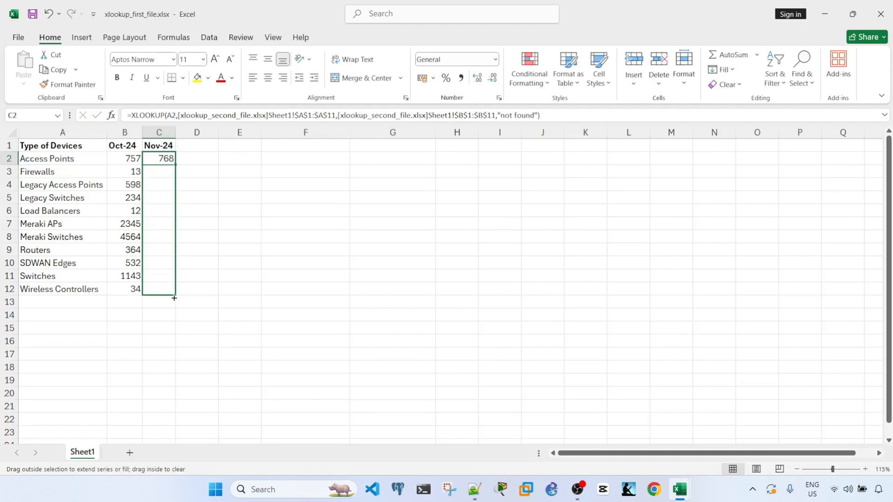
drag(174, 298, 174, 298)
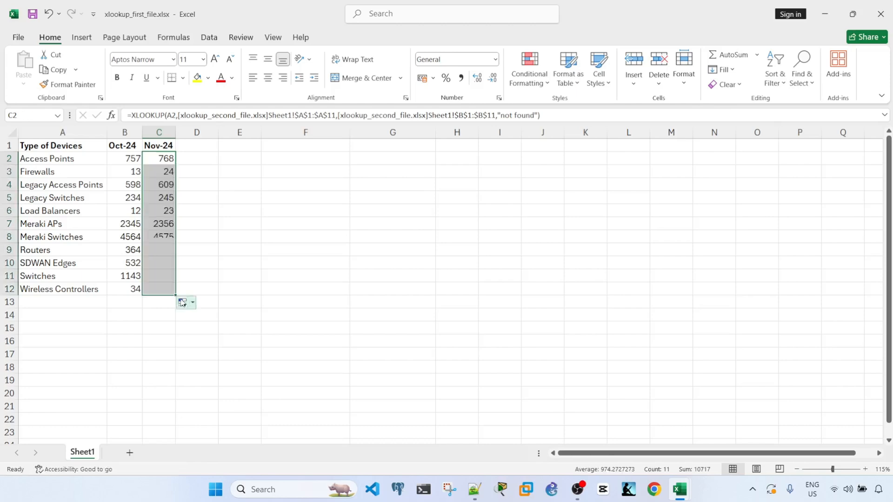
click(604, 291)
- Compare the Nov-24 results in xlookup_first_file.xlsx with the source counts for Meraki Switches and Firewalls in xlookup_second_file.xlsx
mouse_move(679, 489)
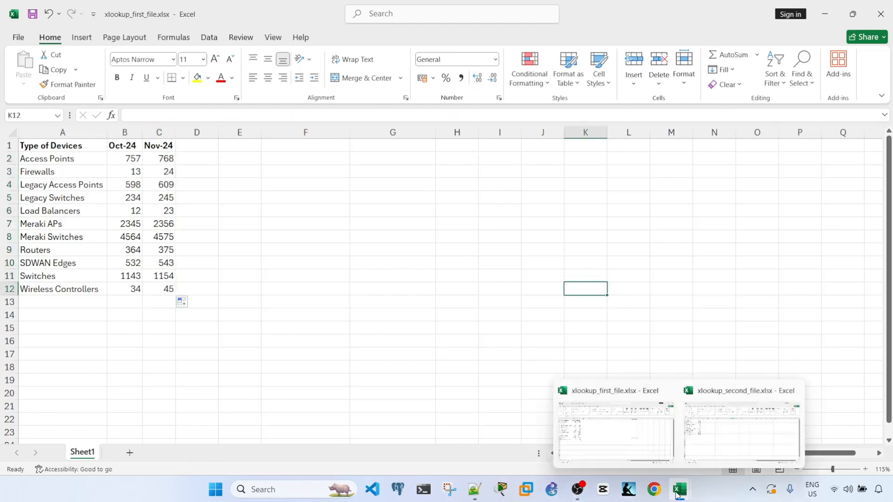
click(742, 421)
click(80, 259)
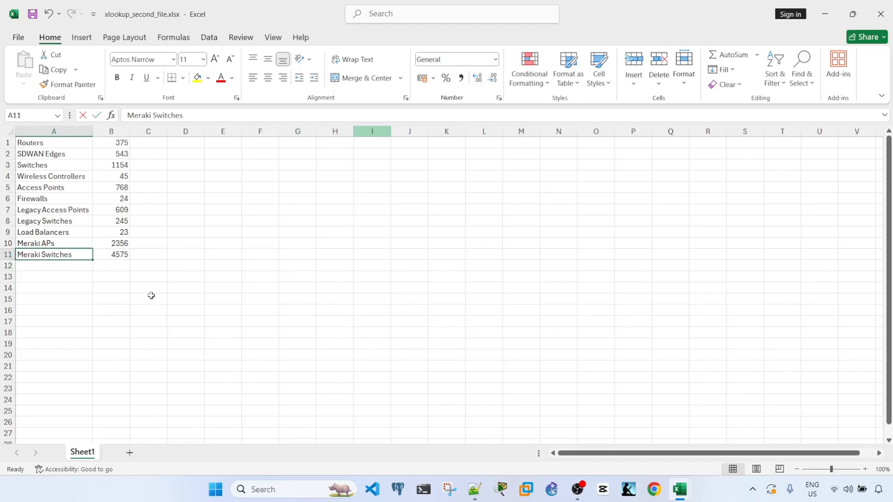
key(alt+Tab)
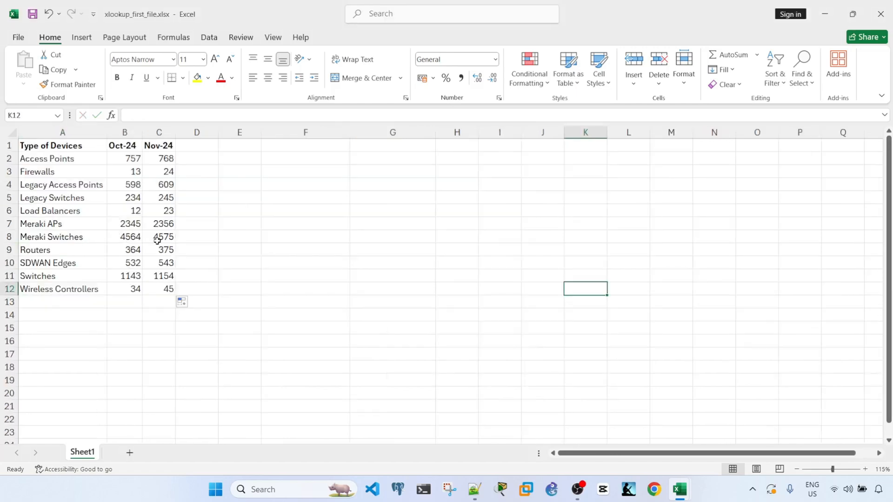
click(159, 241)
key(alt+Tab)
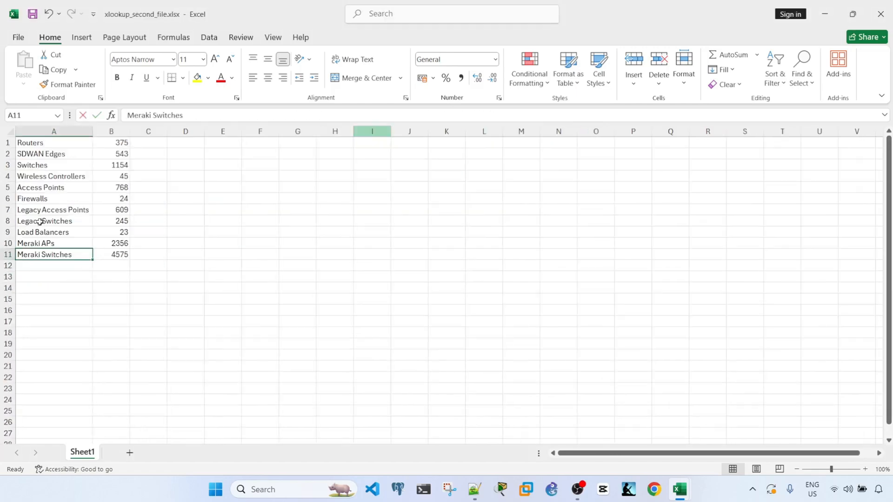
click(57, 199)
key(alt+Tab)
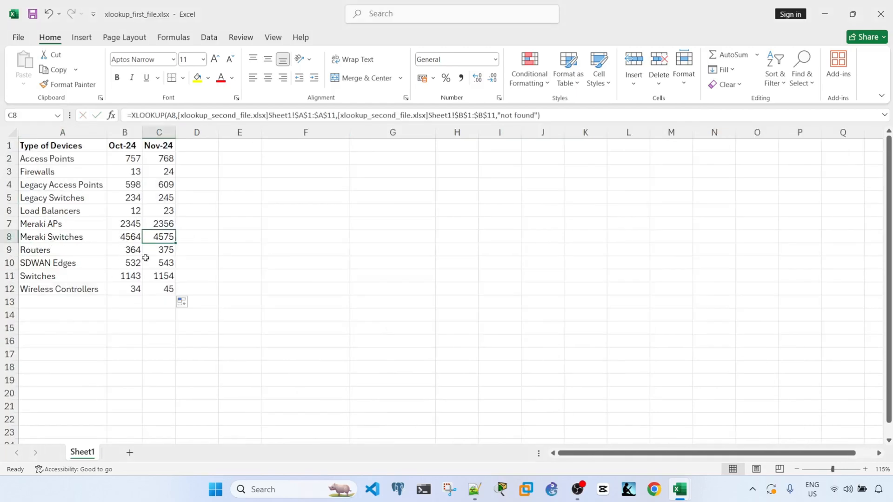
click(169, 184)
click(330, 201)
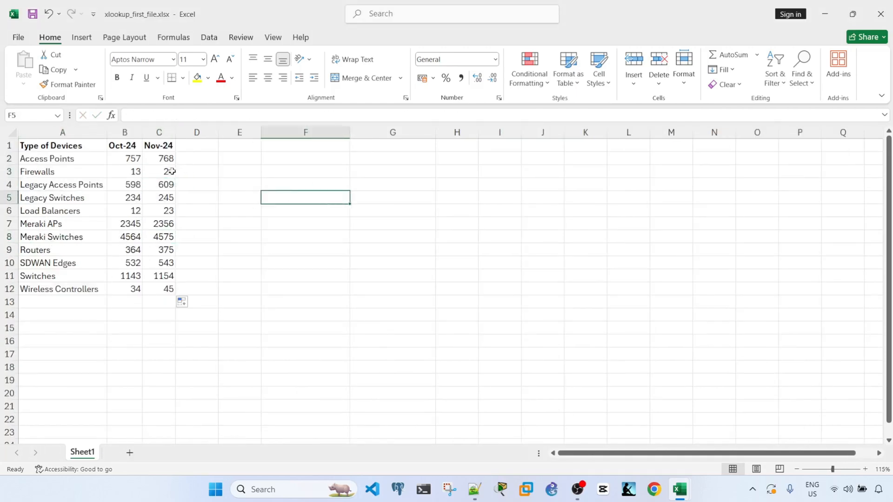
- In the Notepad++ XLOOKUP notes, replace "ensuring" with "to" in the TRIM() note on line 25 and save the file
click(474, 489)
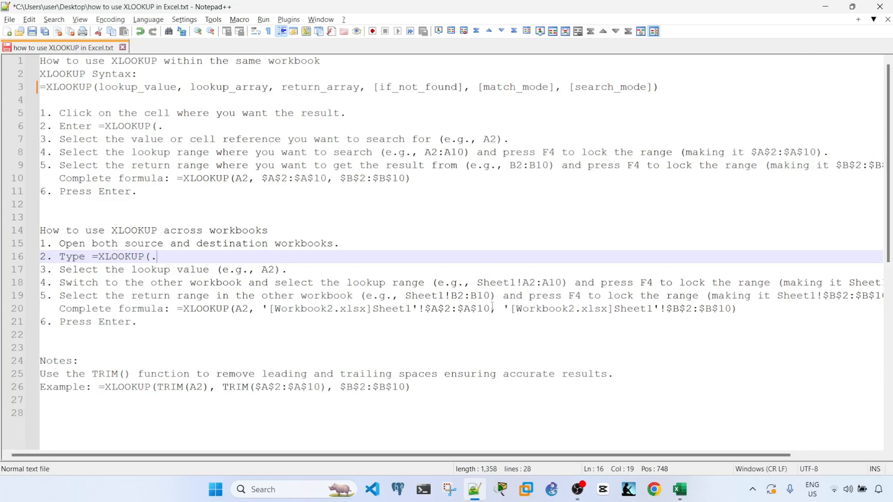
double_click(464, 375)
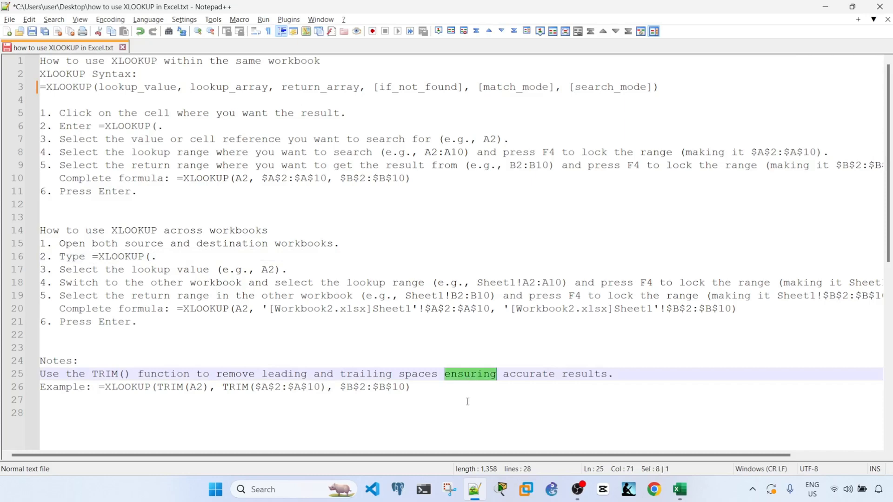
text(to)
key(ctrl+s)
click(306, 327)
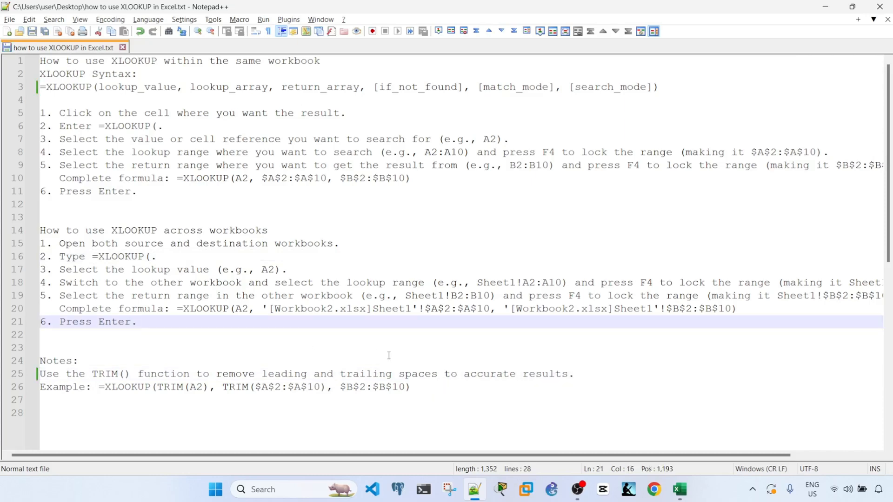
- Switch to Excel to inspect the device name columns in both workbooks for stray spaces, and return to the TRIM note in Notepad++
key(alt+Tab)
click(389, 265)
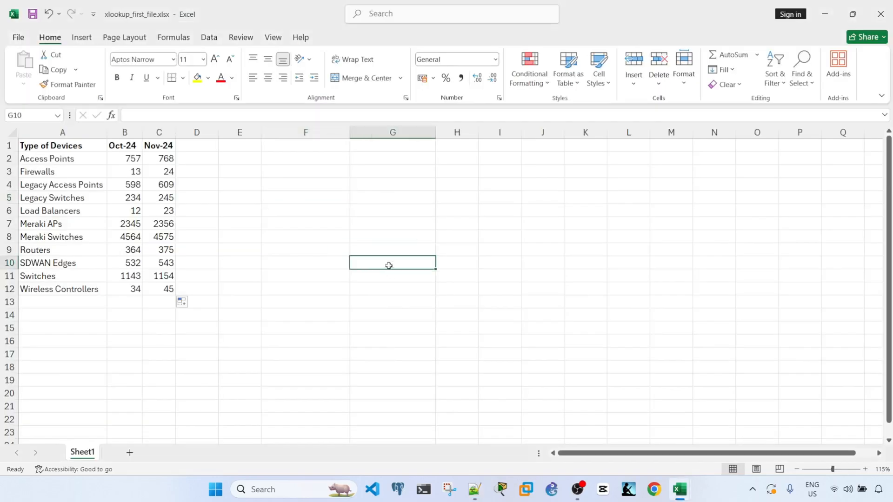
click(91, 158)
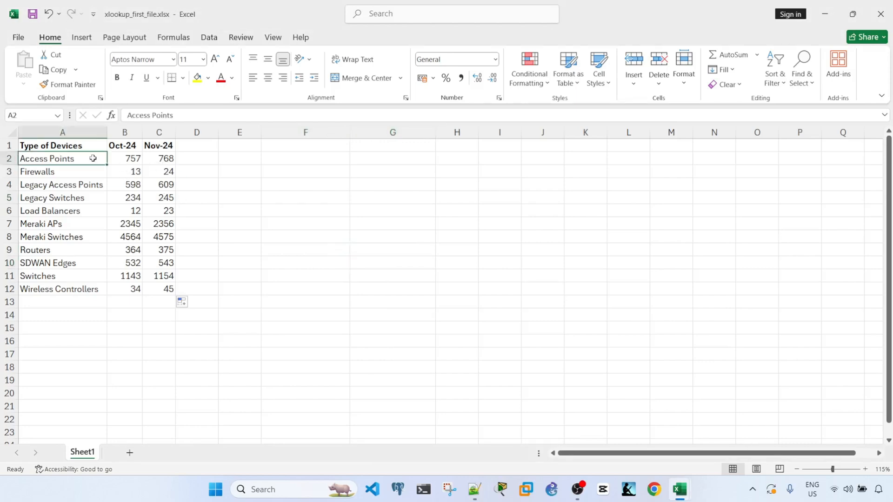
click(680, 490)
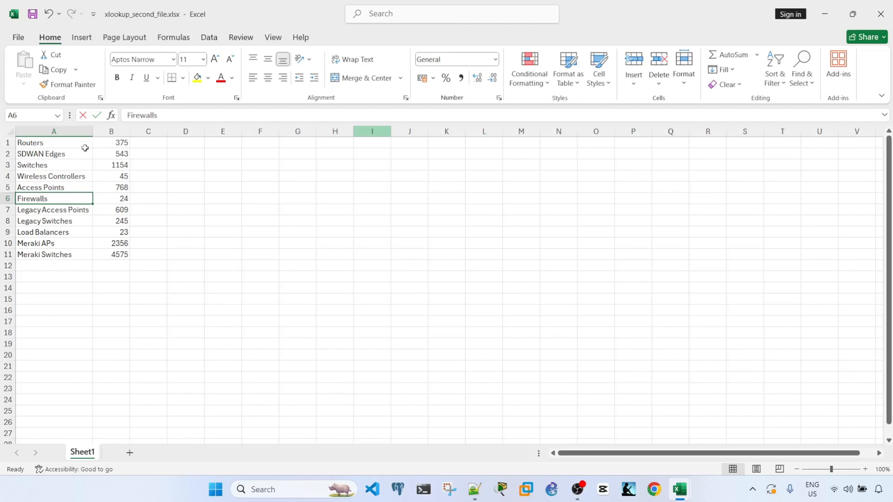
key(alt+Tab)
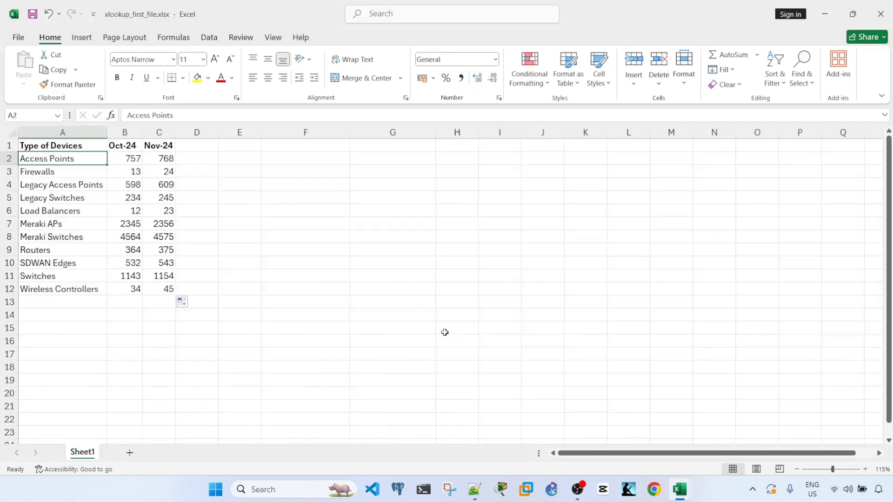
click(475, 489)
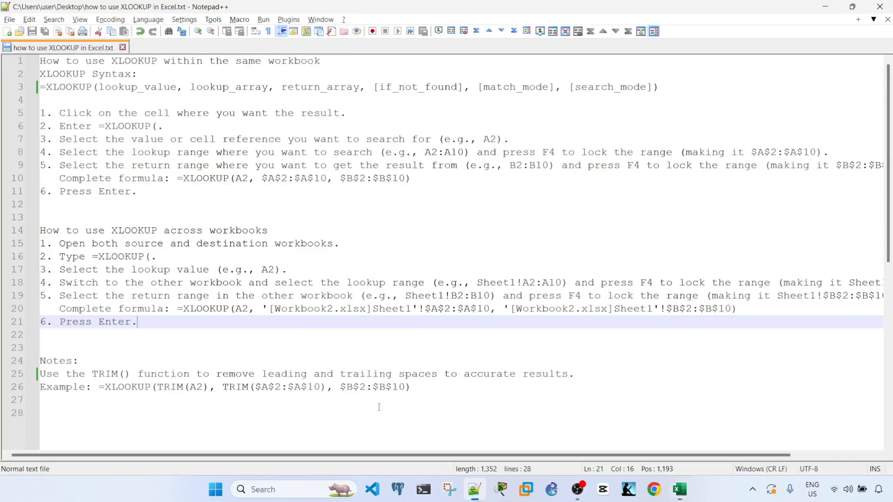